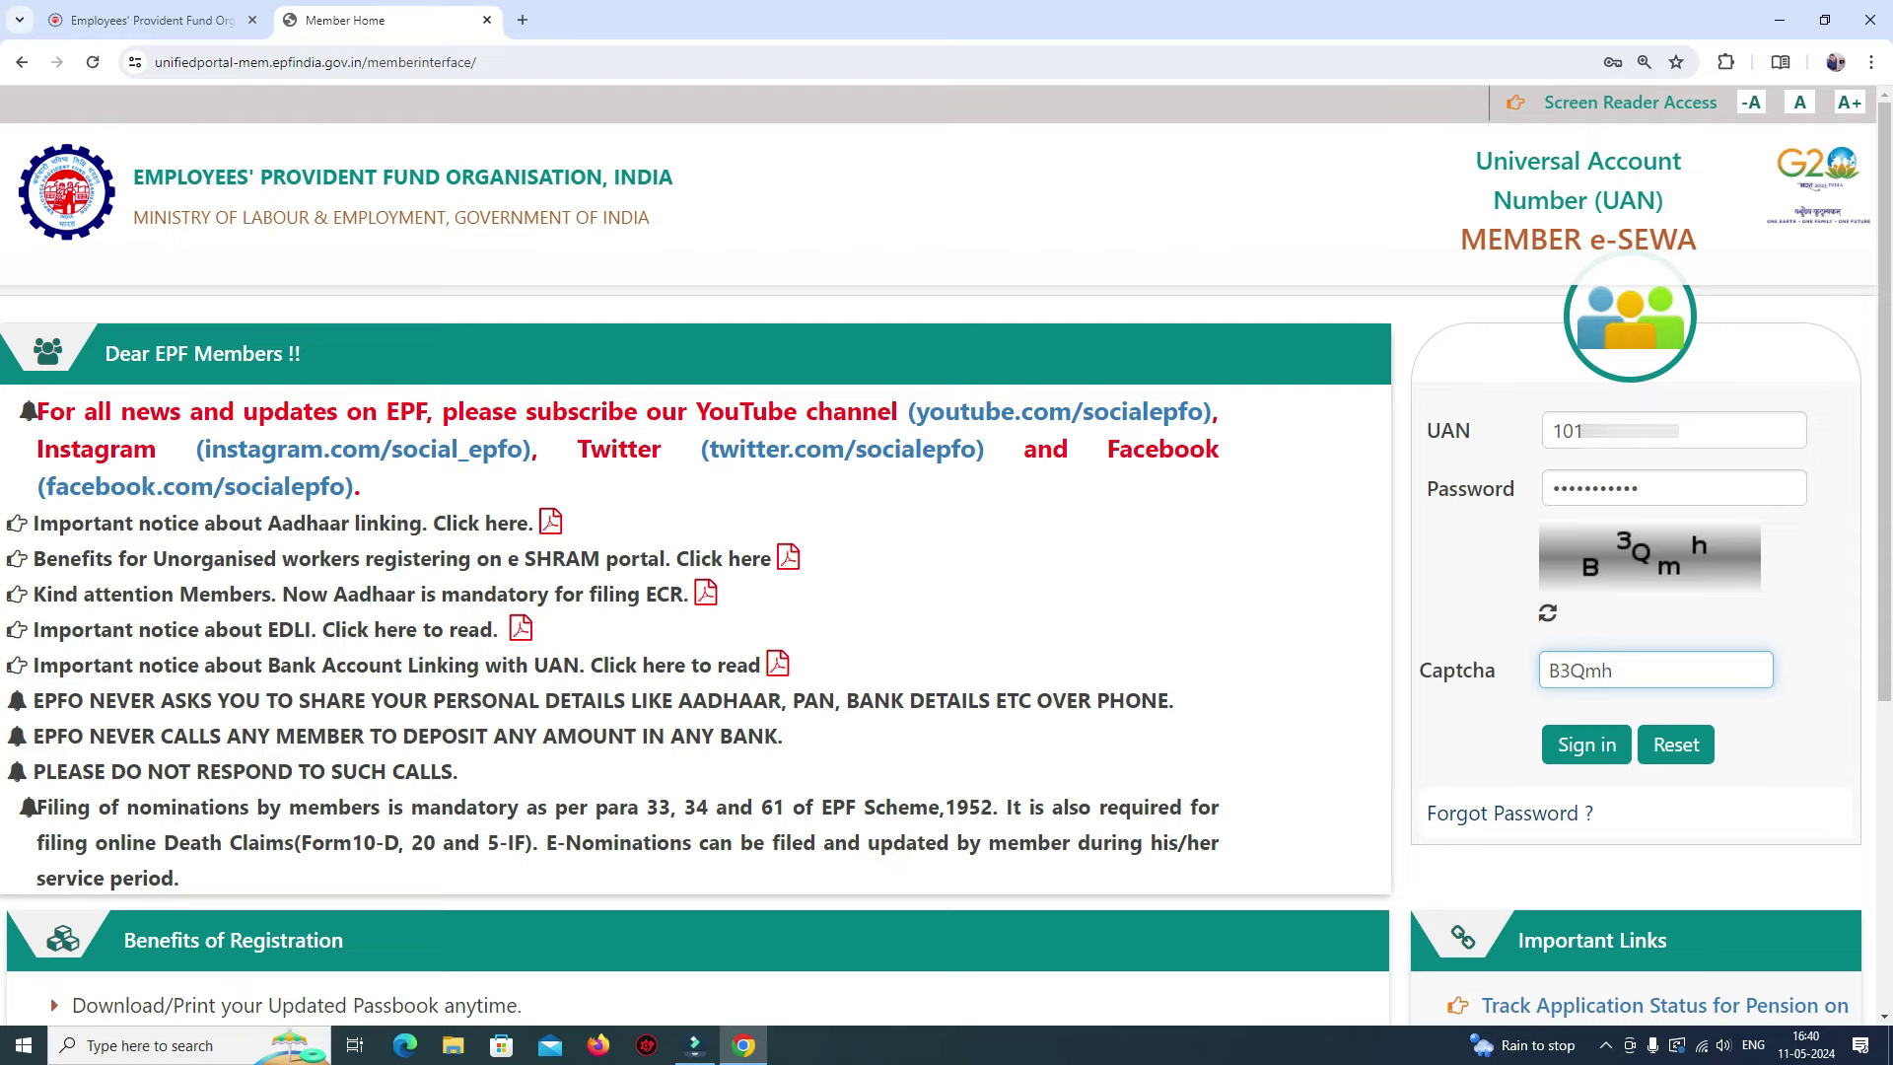
# Step: Try to sign in with the filled-in UAN, password and captcha, and dismiss the security alert
pyautogui.click(1558, 747)
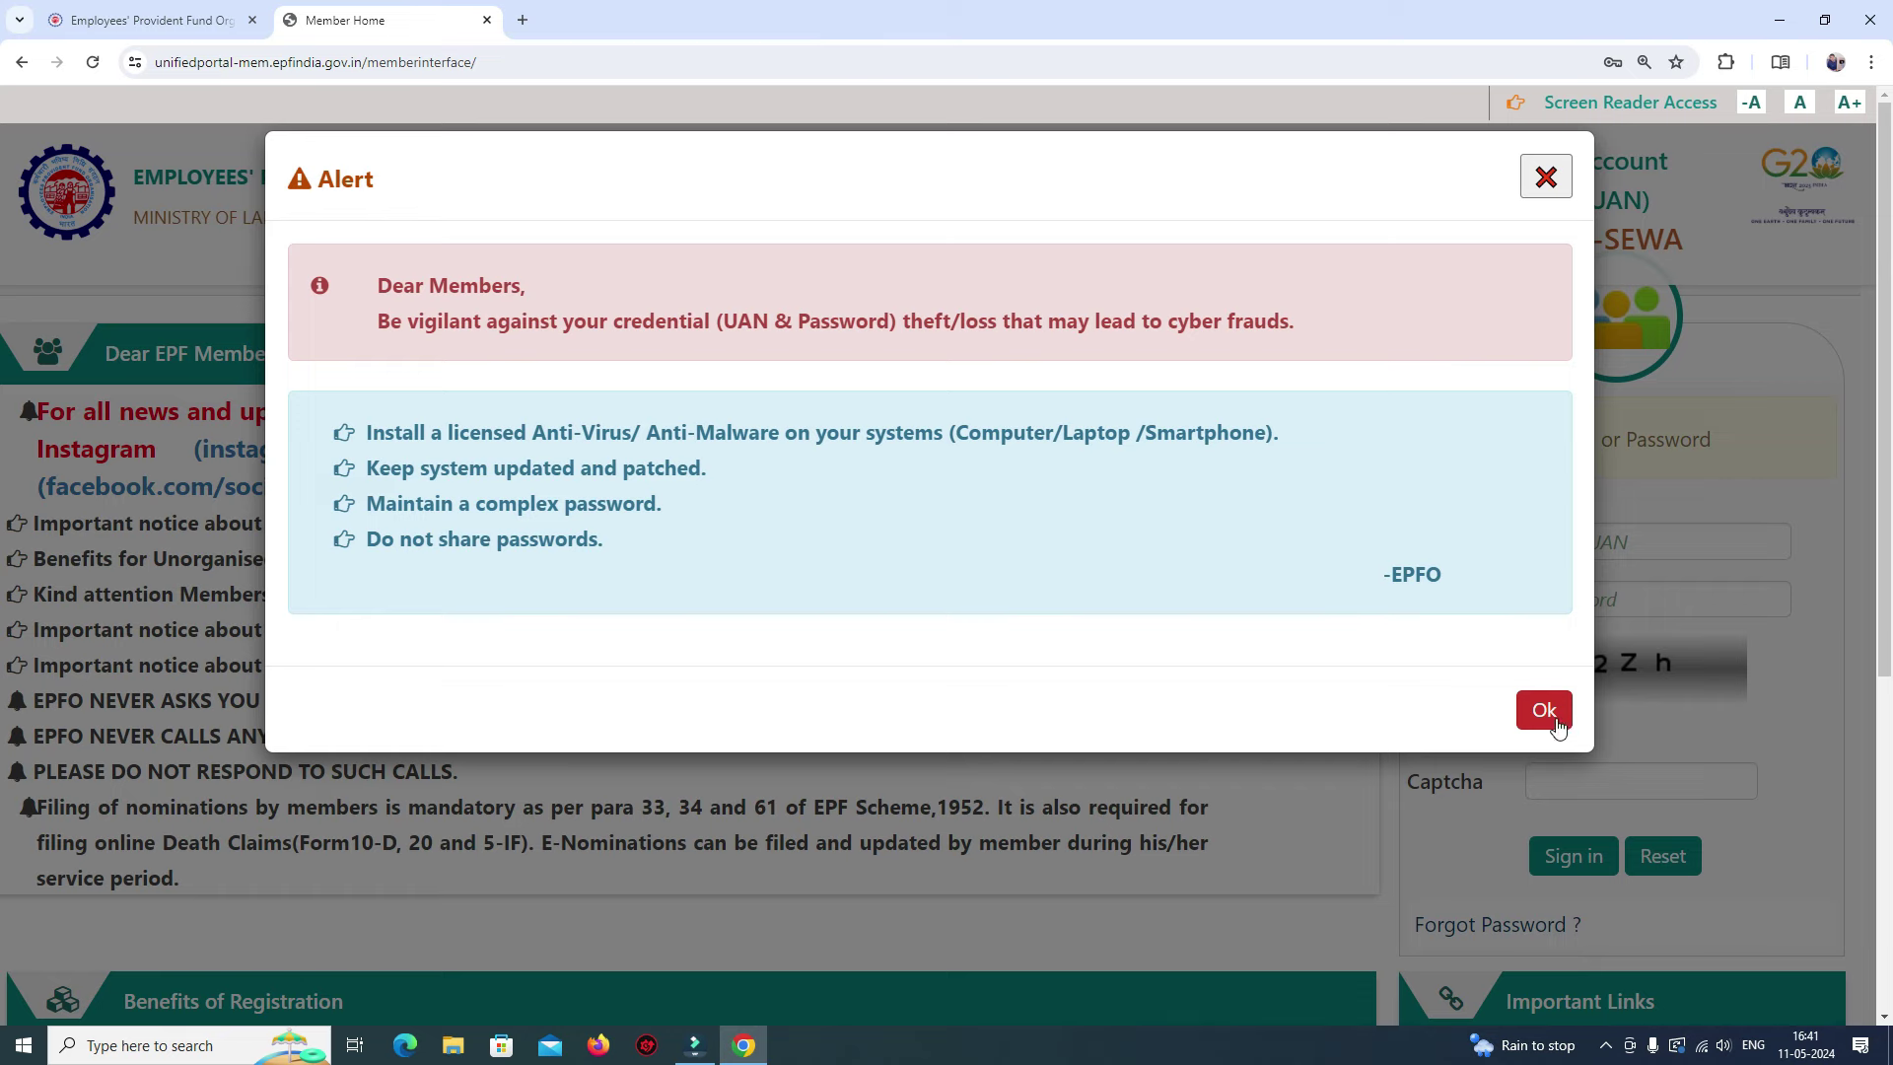
pyautogui.click(1544, 709)
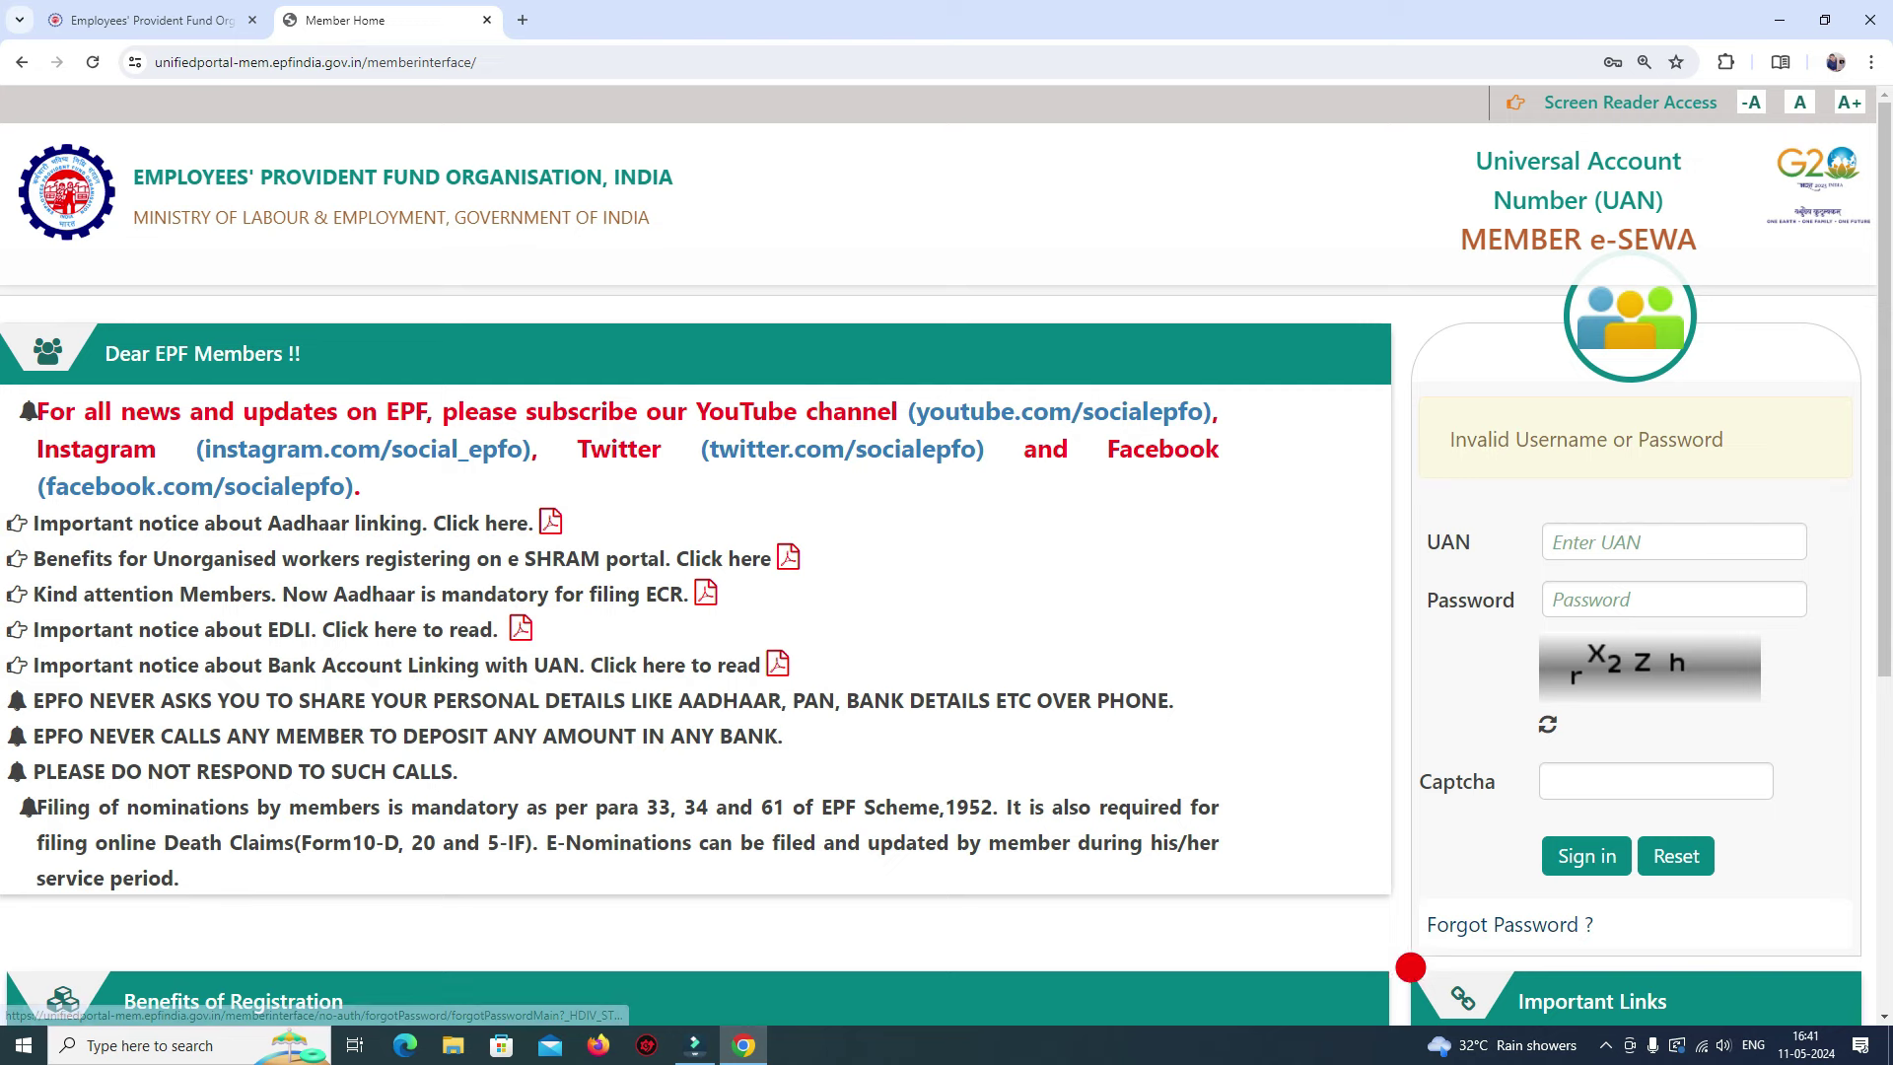
# Step: Start a password reset and submit the member's UAN with the displayed captcha
pyautogui.click(1503, 932)
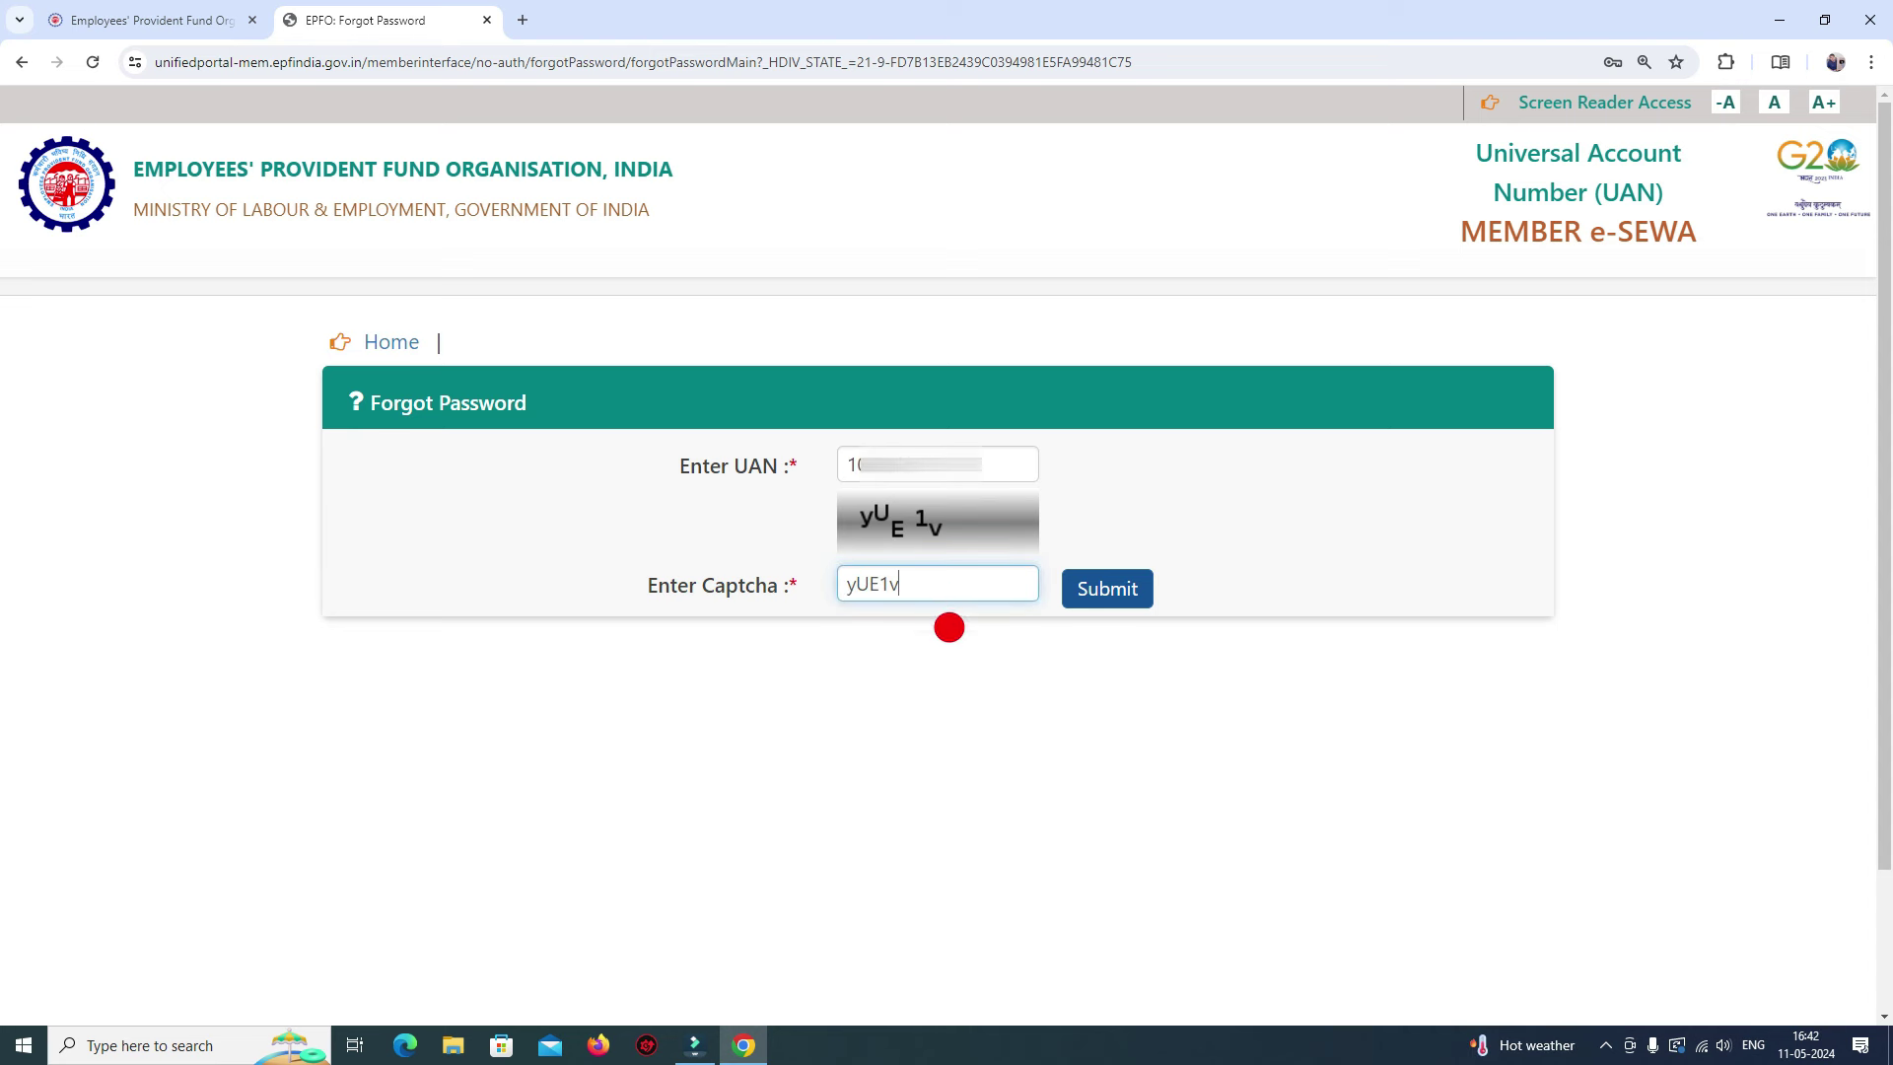
pyautogui.click(1094, 592)
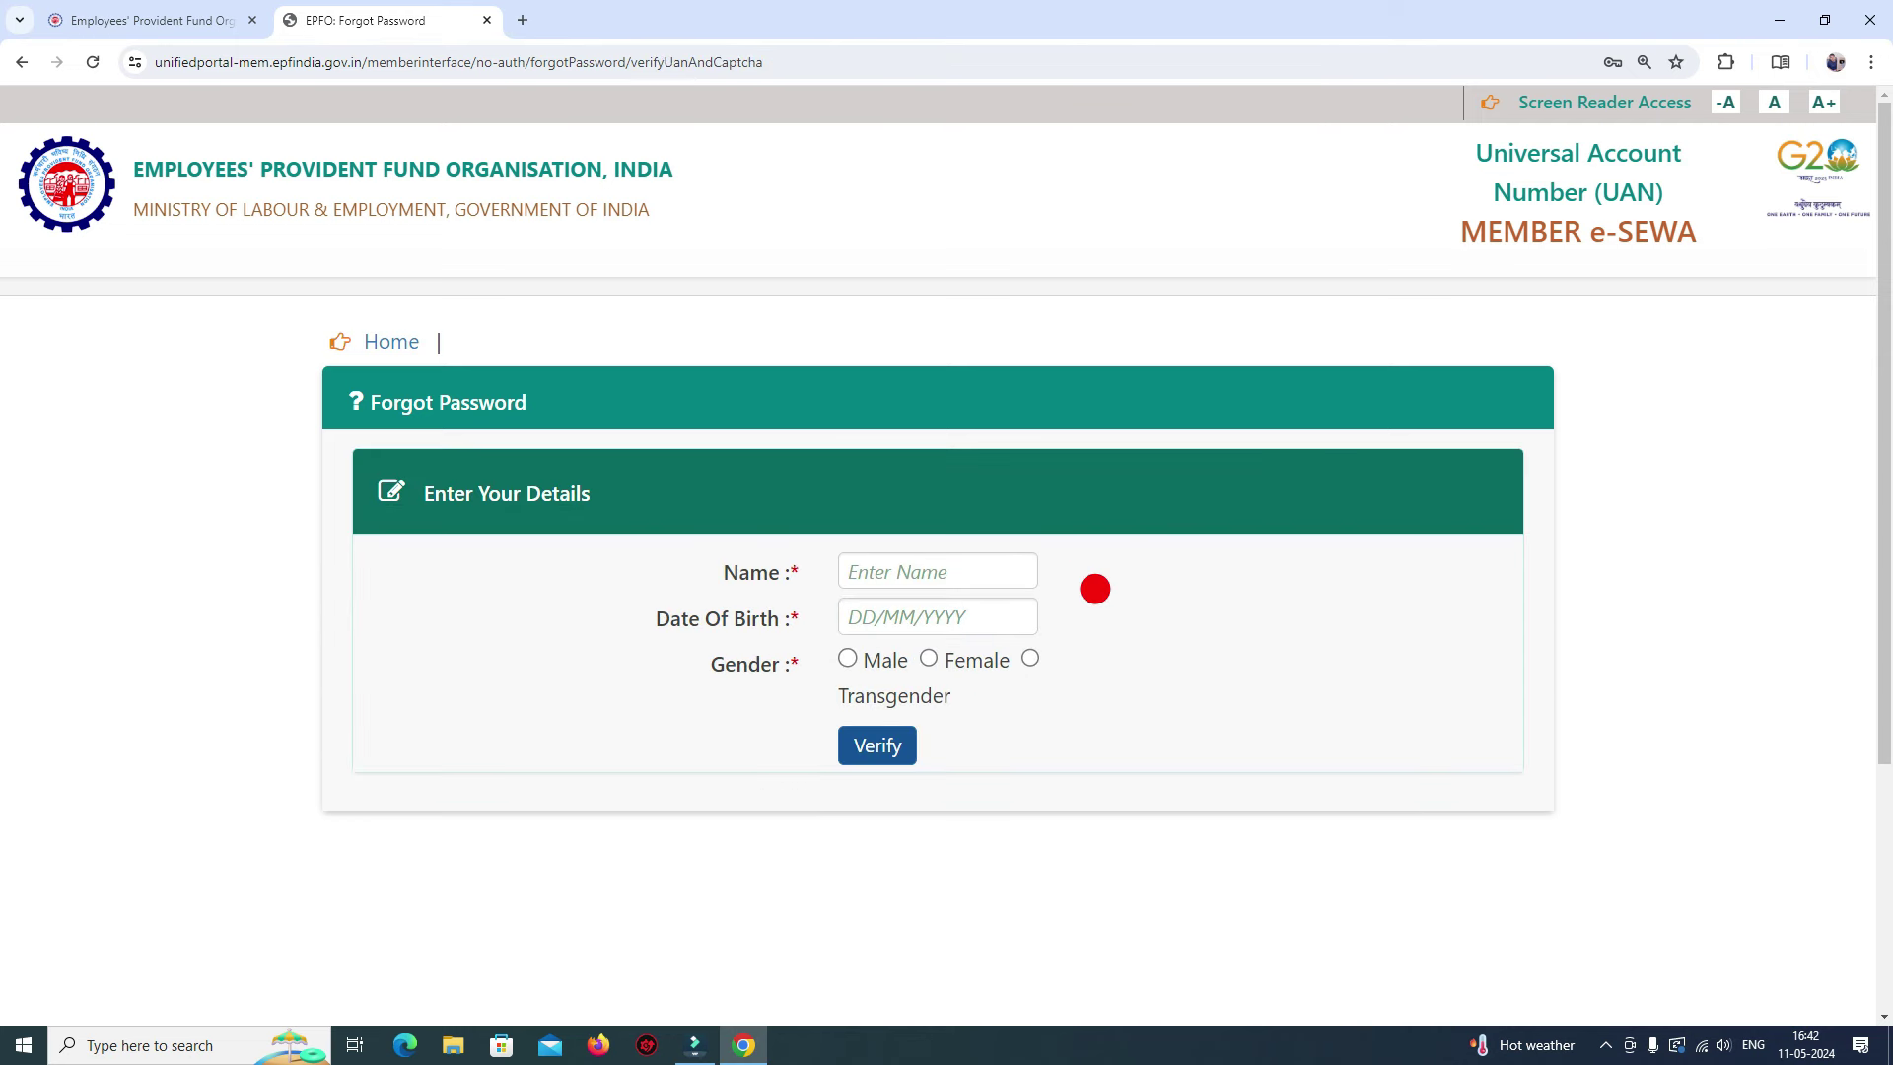
# Step: Fill in the member's name and date of birth, set the gender to Male, and verify the details
pyautogui.click(880, 589)
pyautogui.click(890, 621)
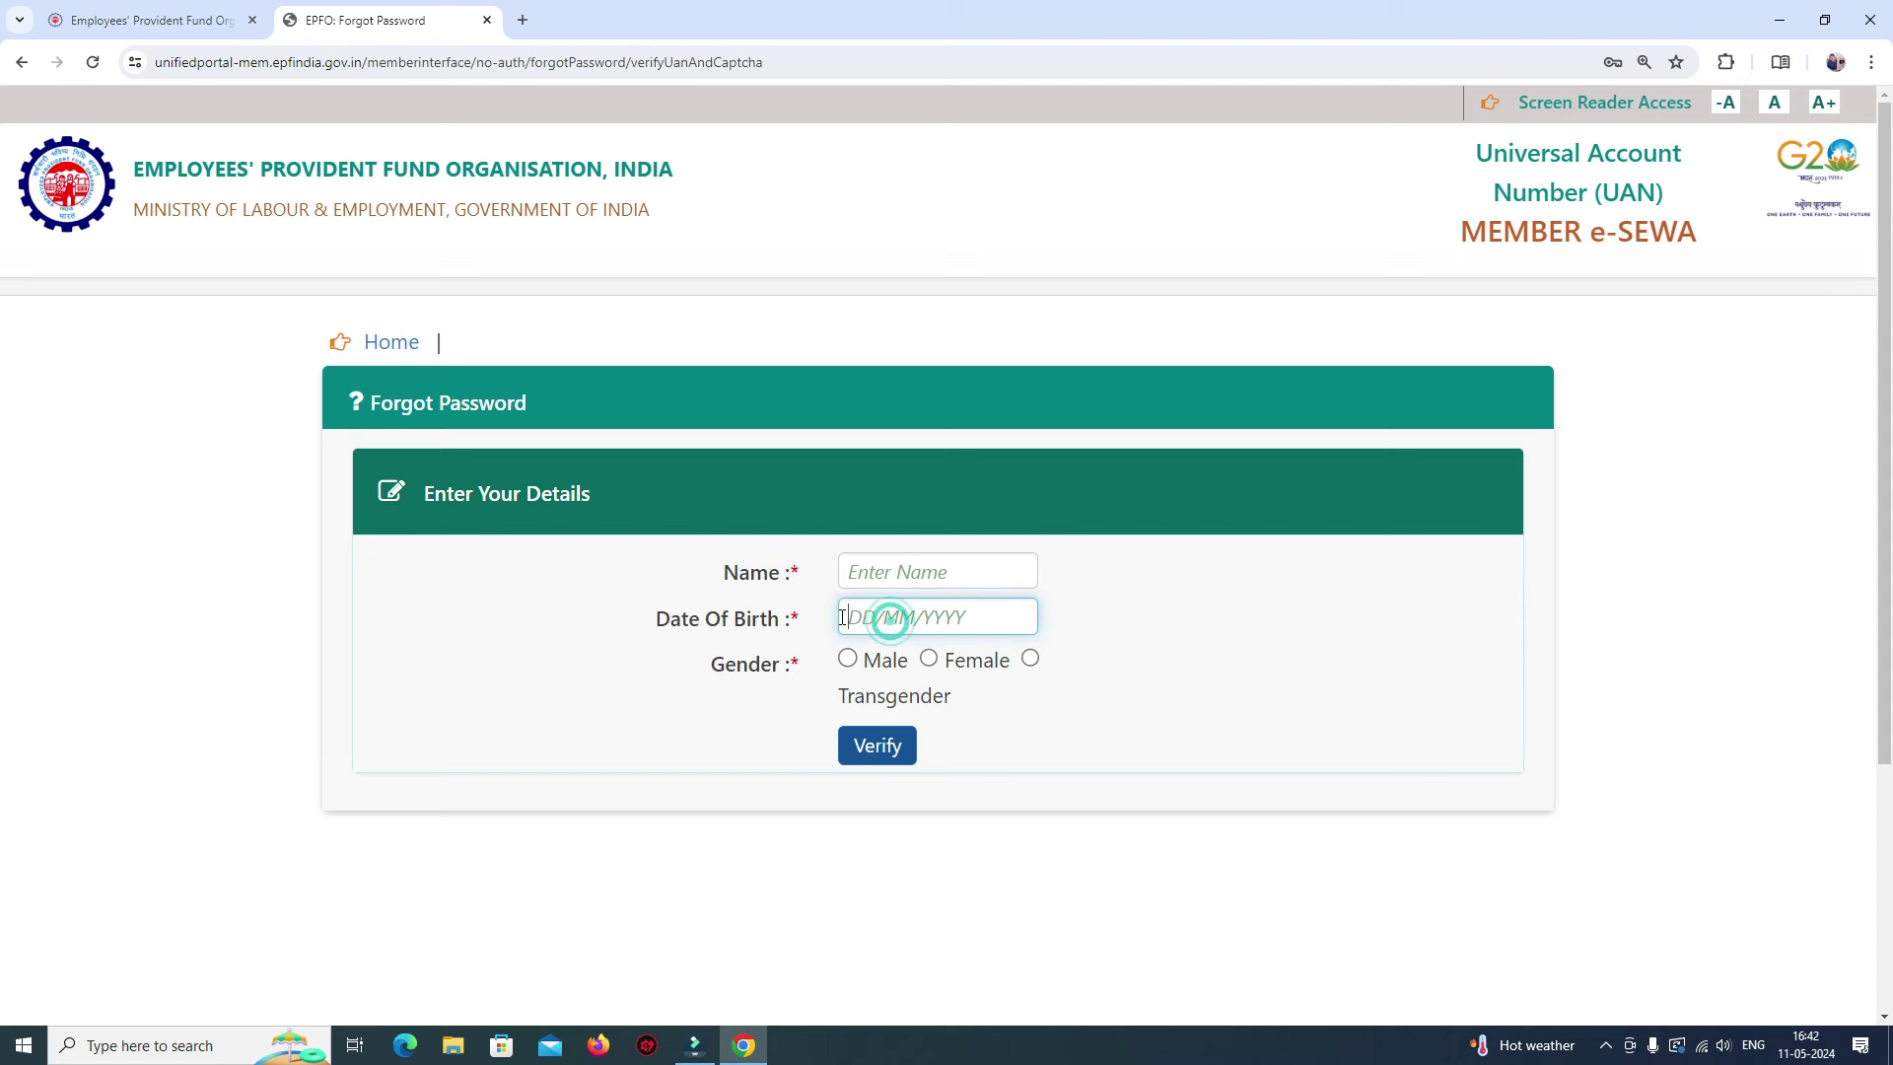
pyautogui.write('10/')
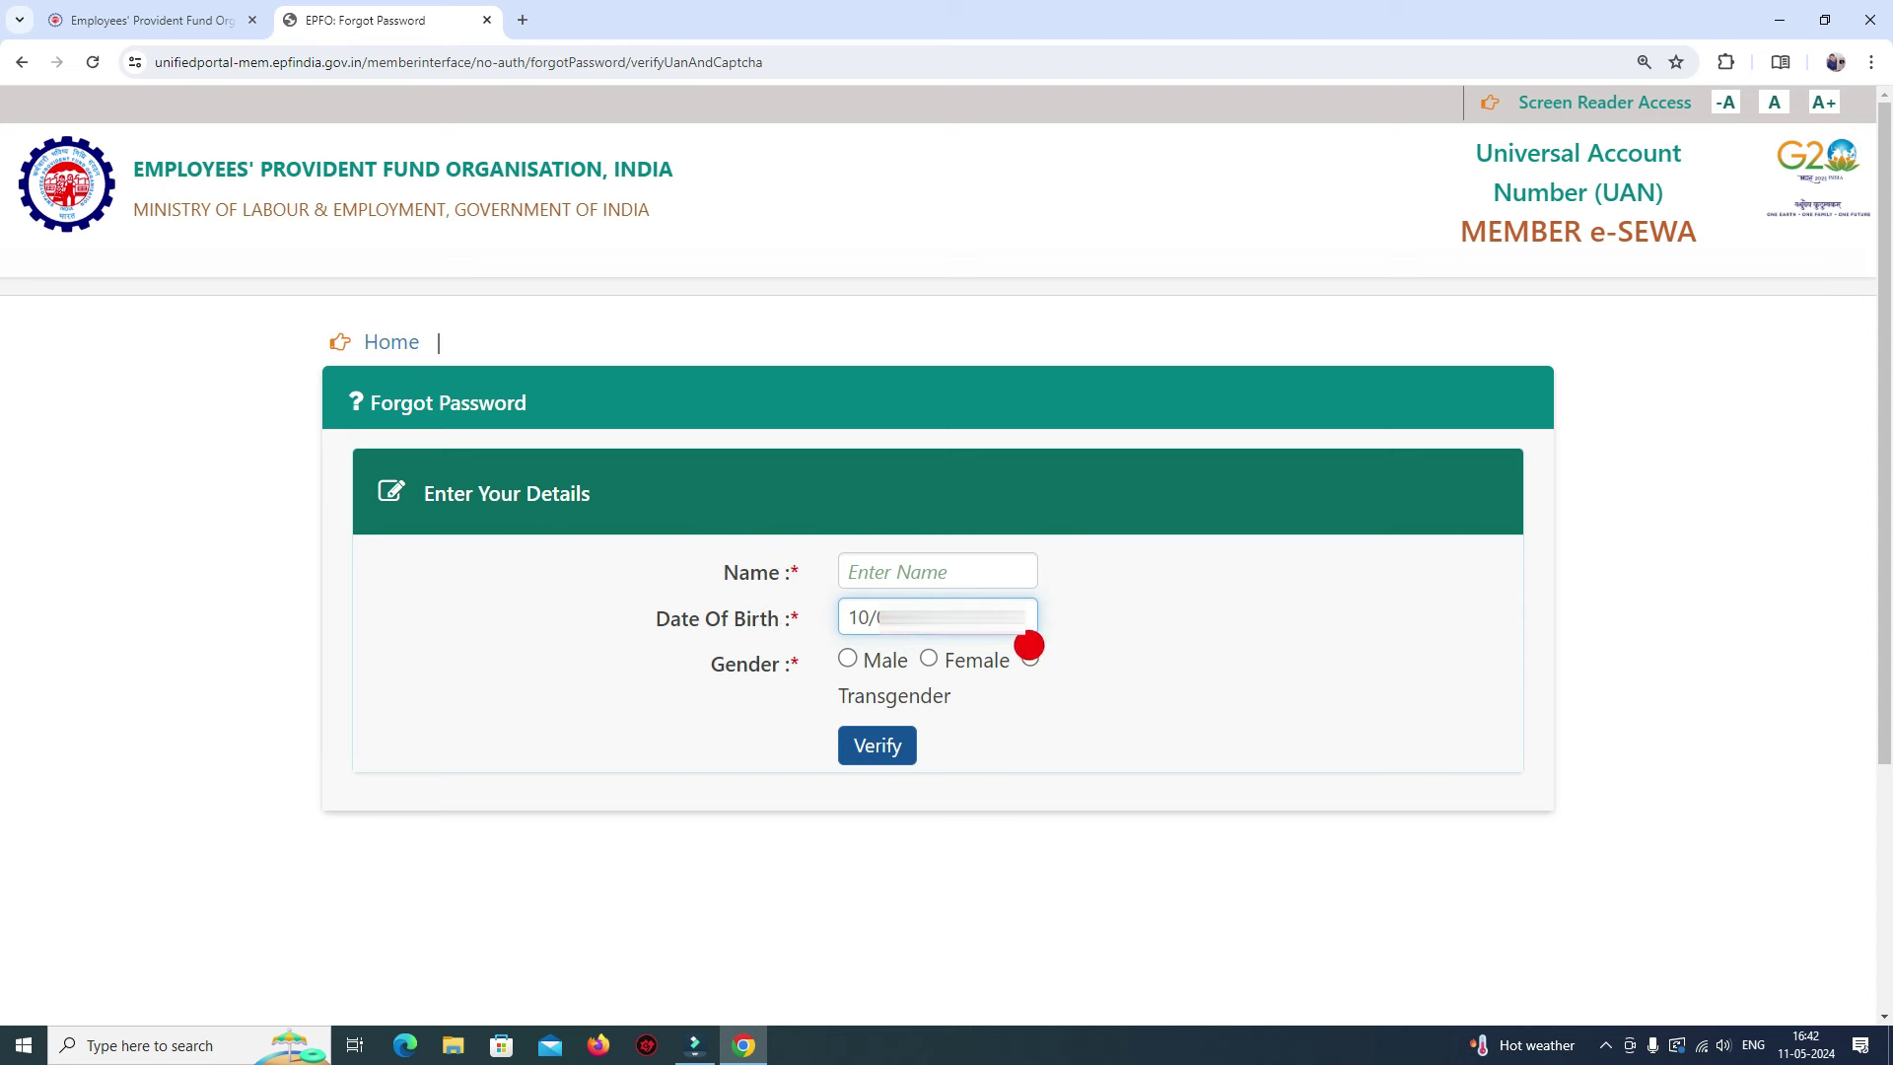
pyautogui.click(854, 659)
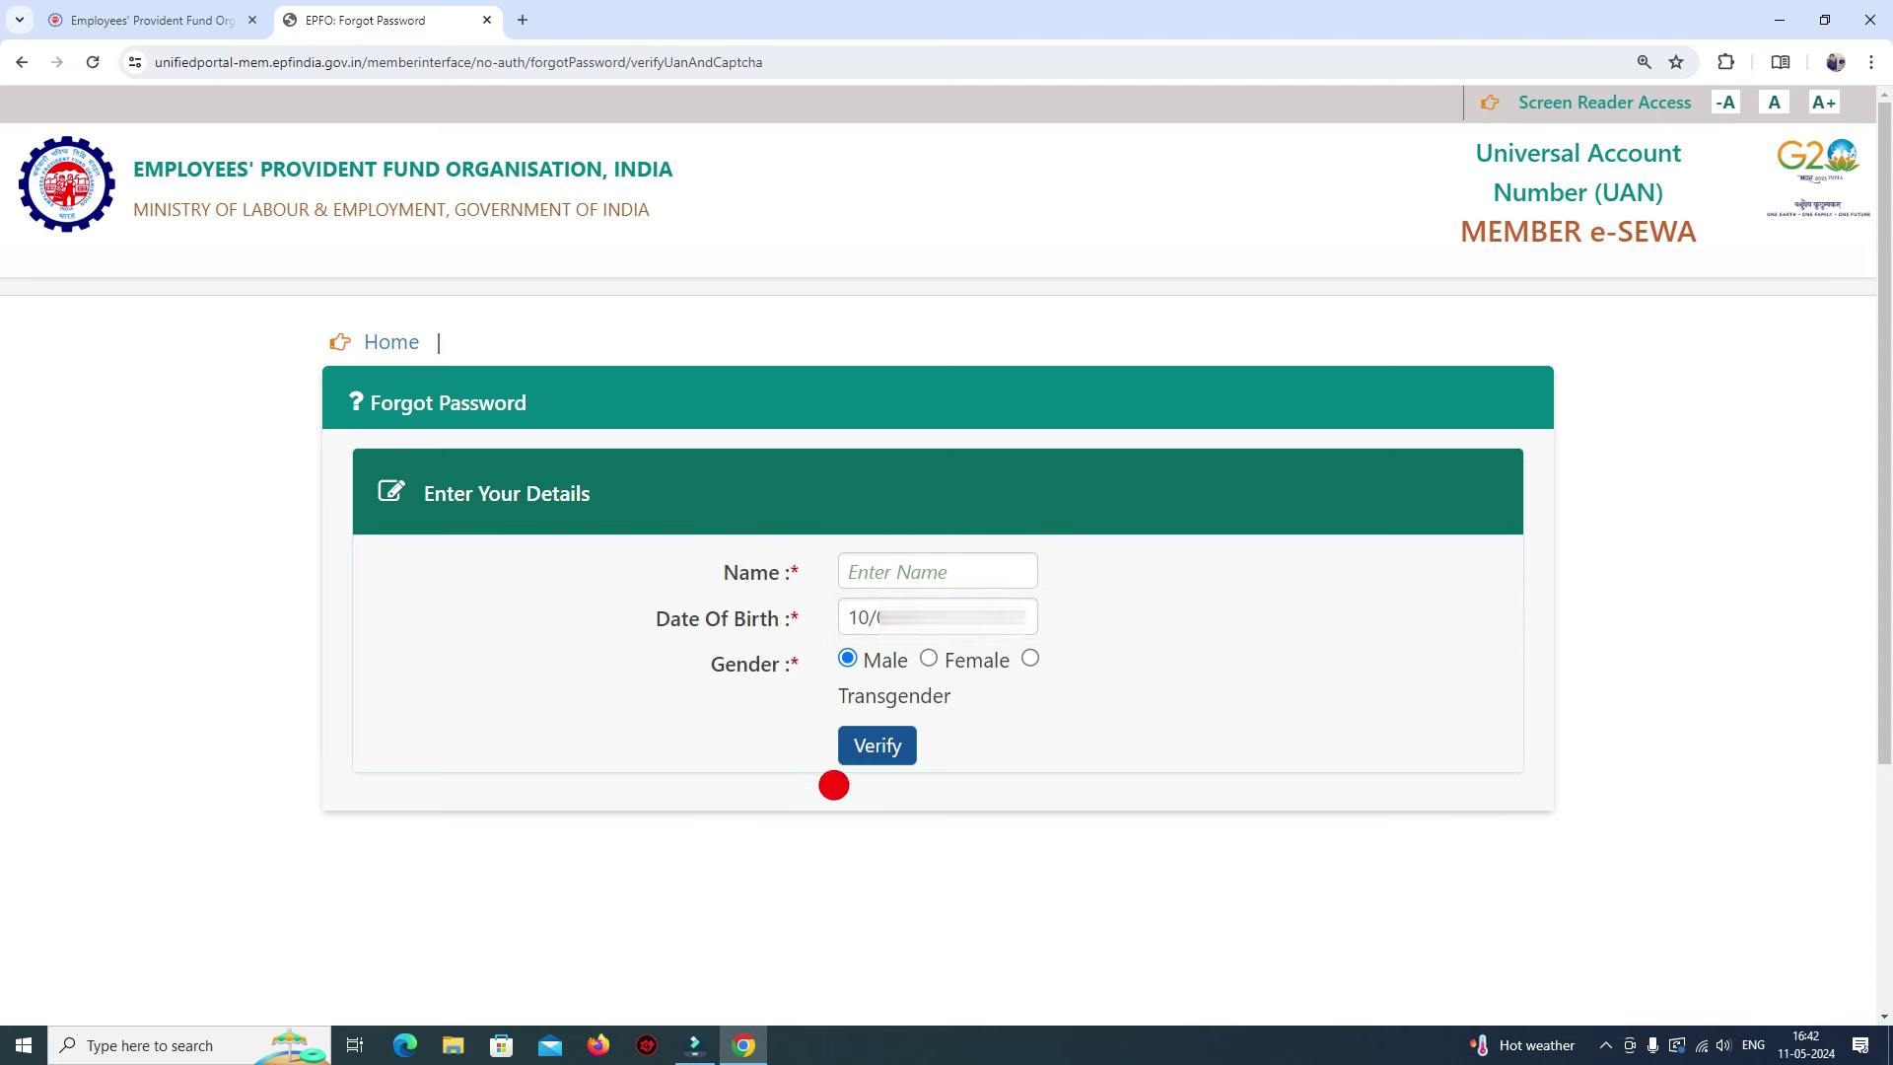
pyautogui.click(876, 745)
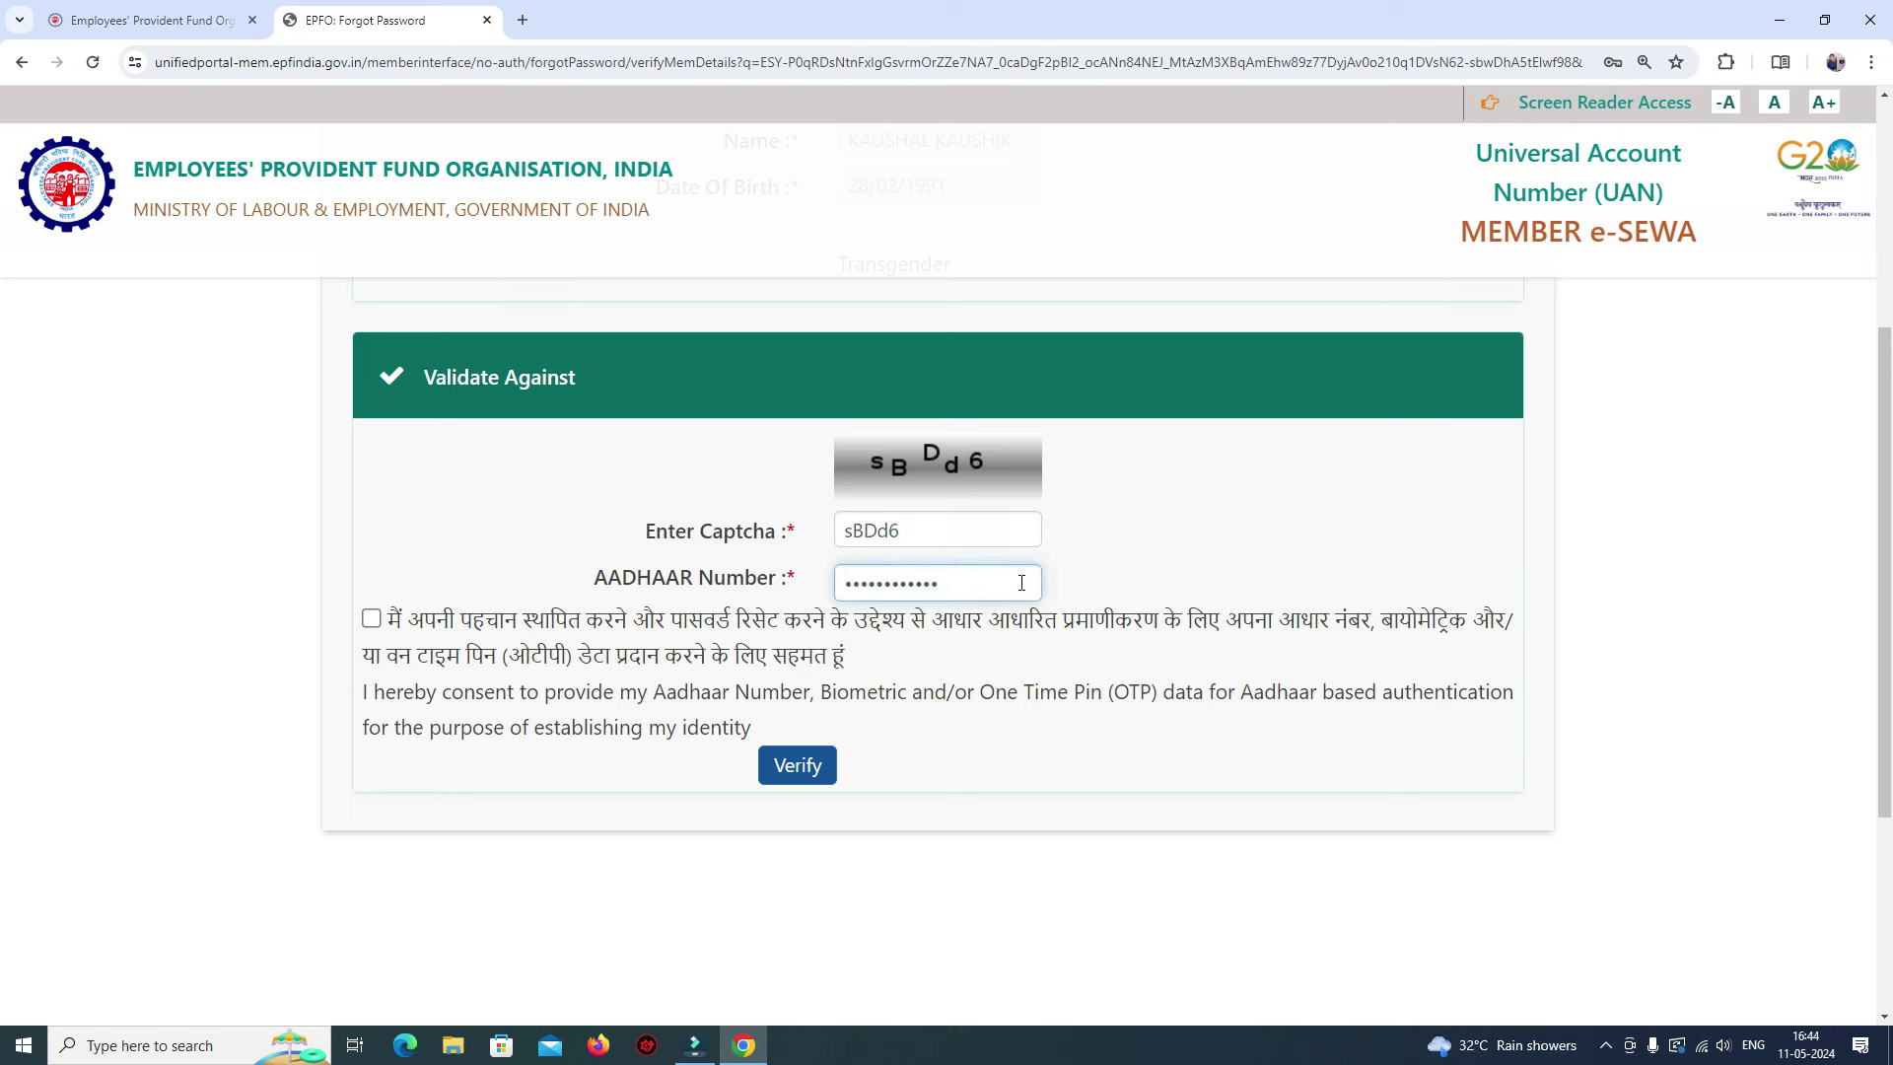
# Step: Validate the member with the Aadhaar number and captcha, giving consent to Aadhaar based authentication
pyautogui.doubleClick(1021, 581)
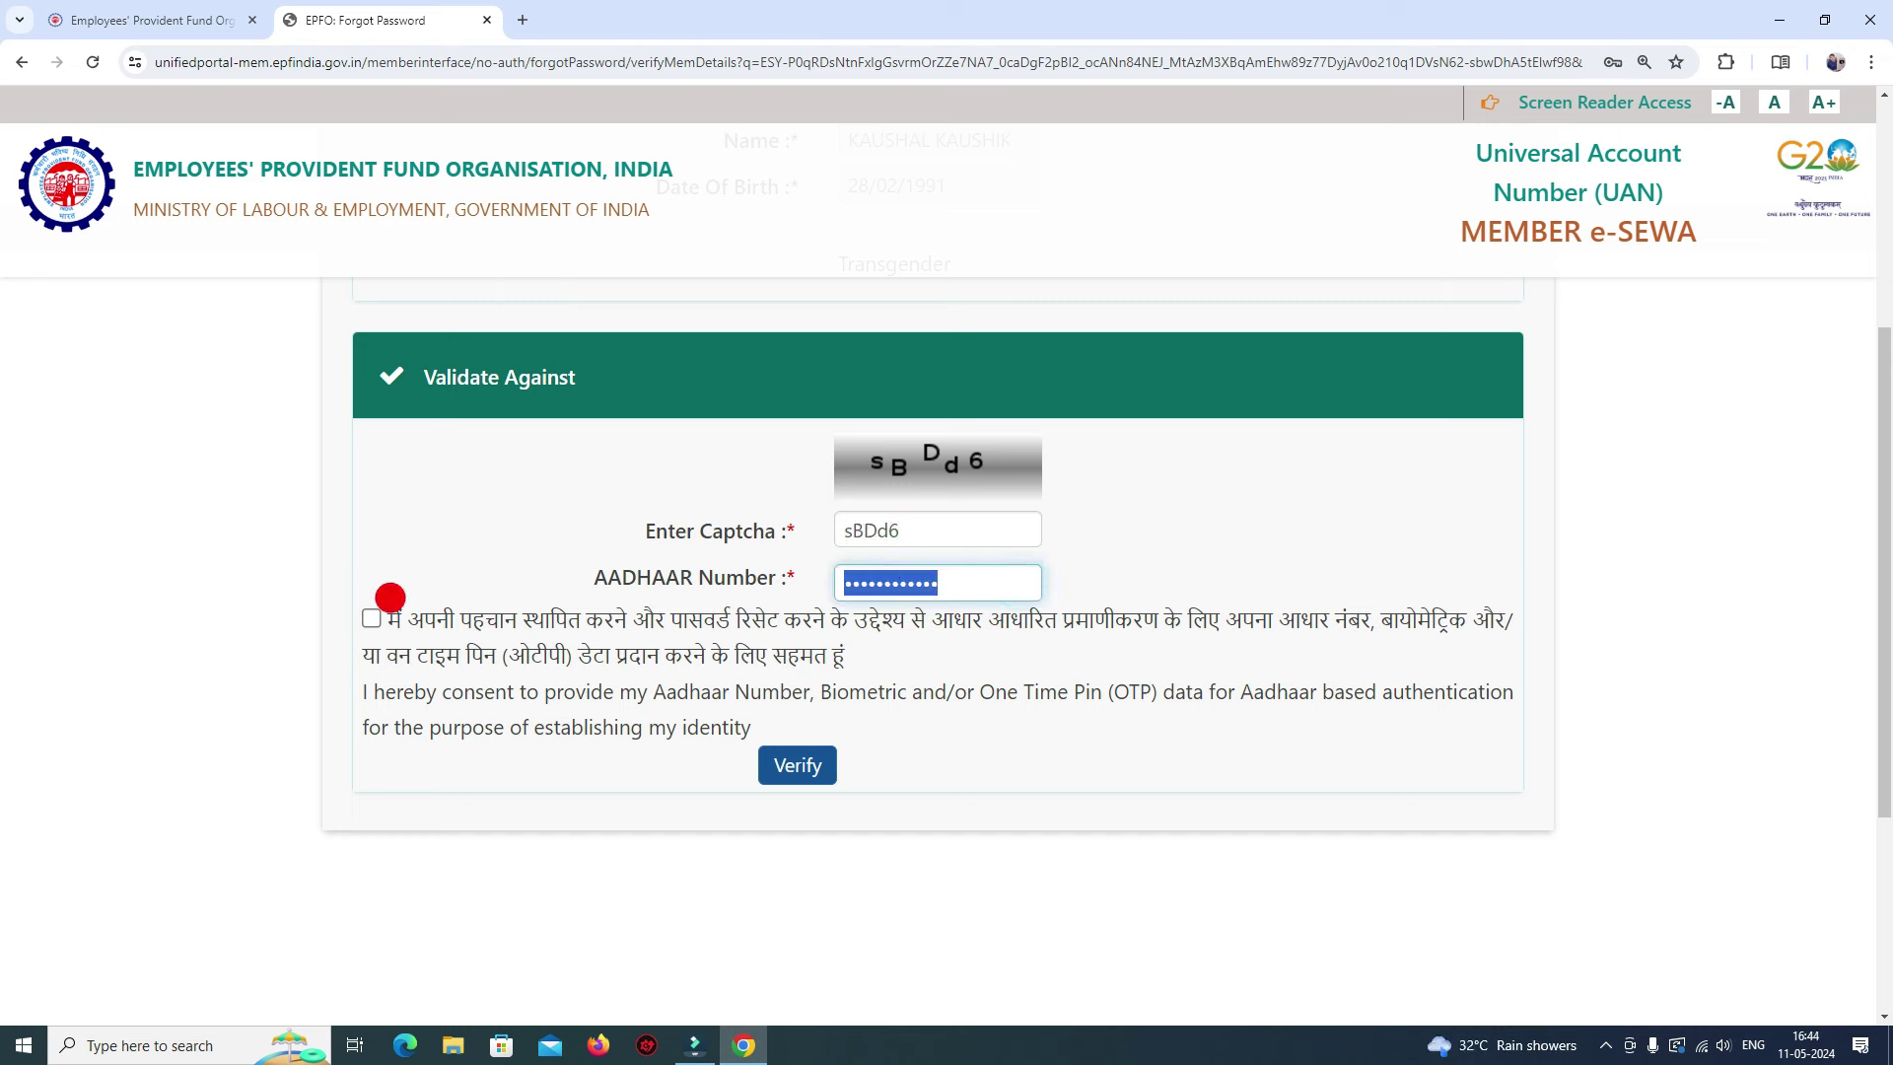
pyautogui.click(370, 618)
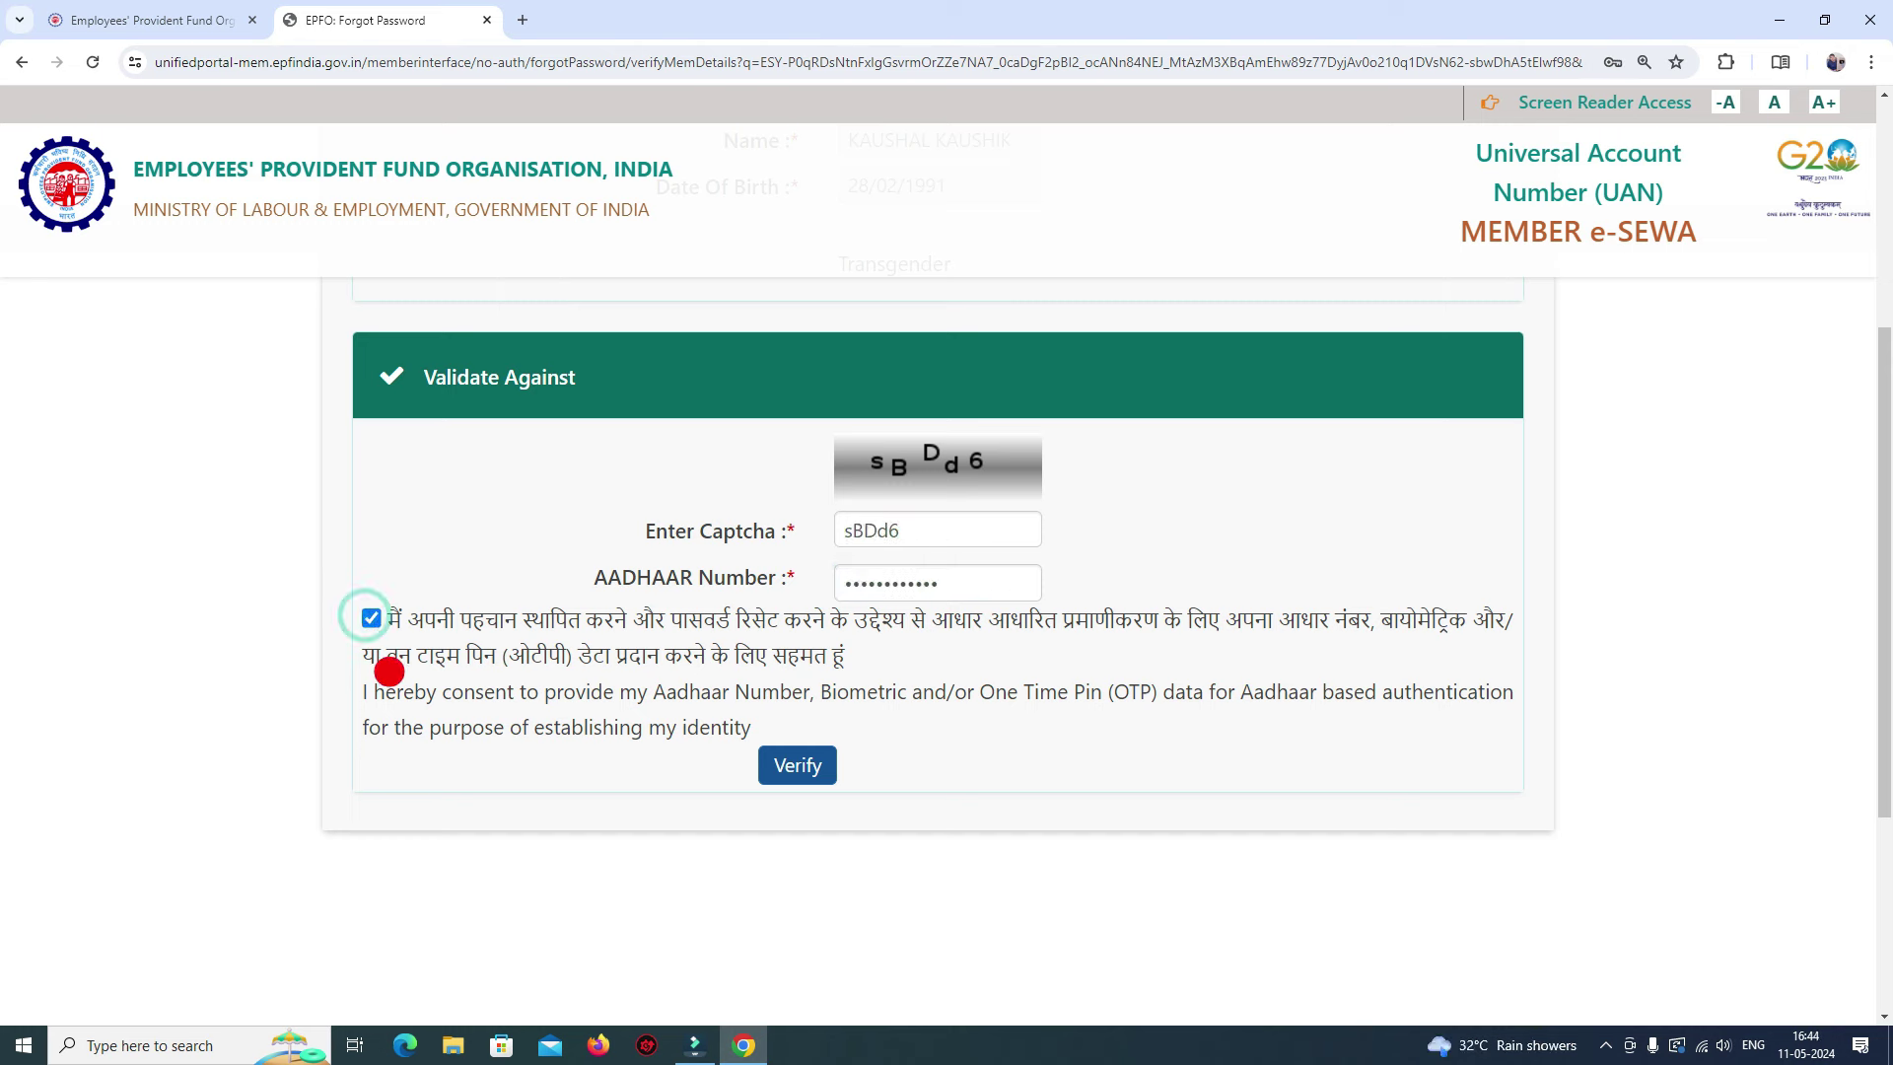
pyautogui.click(801, 761)
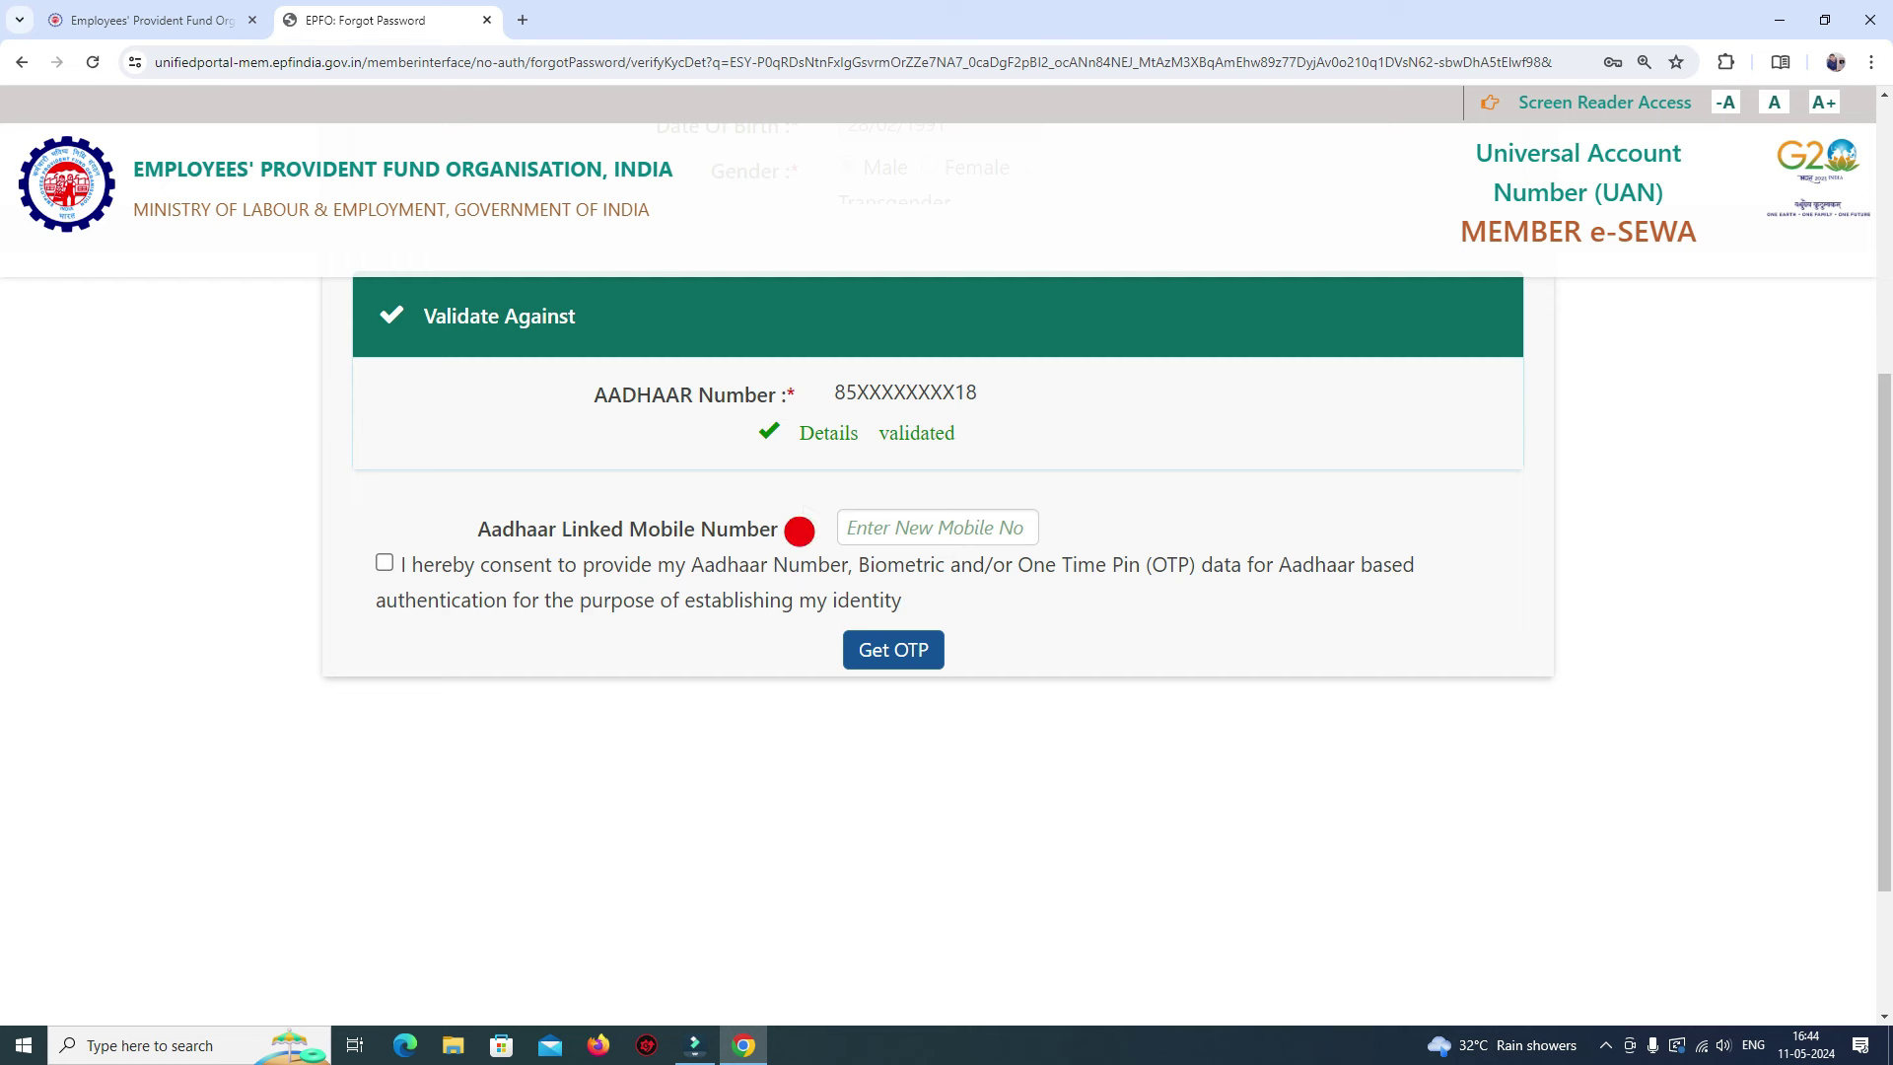
# Step: Enter the Aadhaar linked mobile number, give consent for authentication, and request the OTP
pyautogui.moveTo(486, 528); pyautogui.dragTo(747, 529)
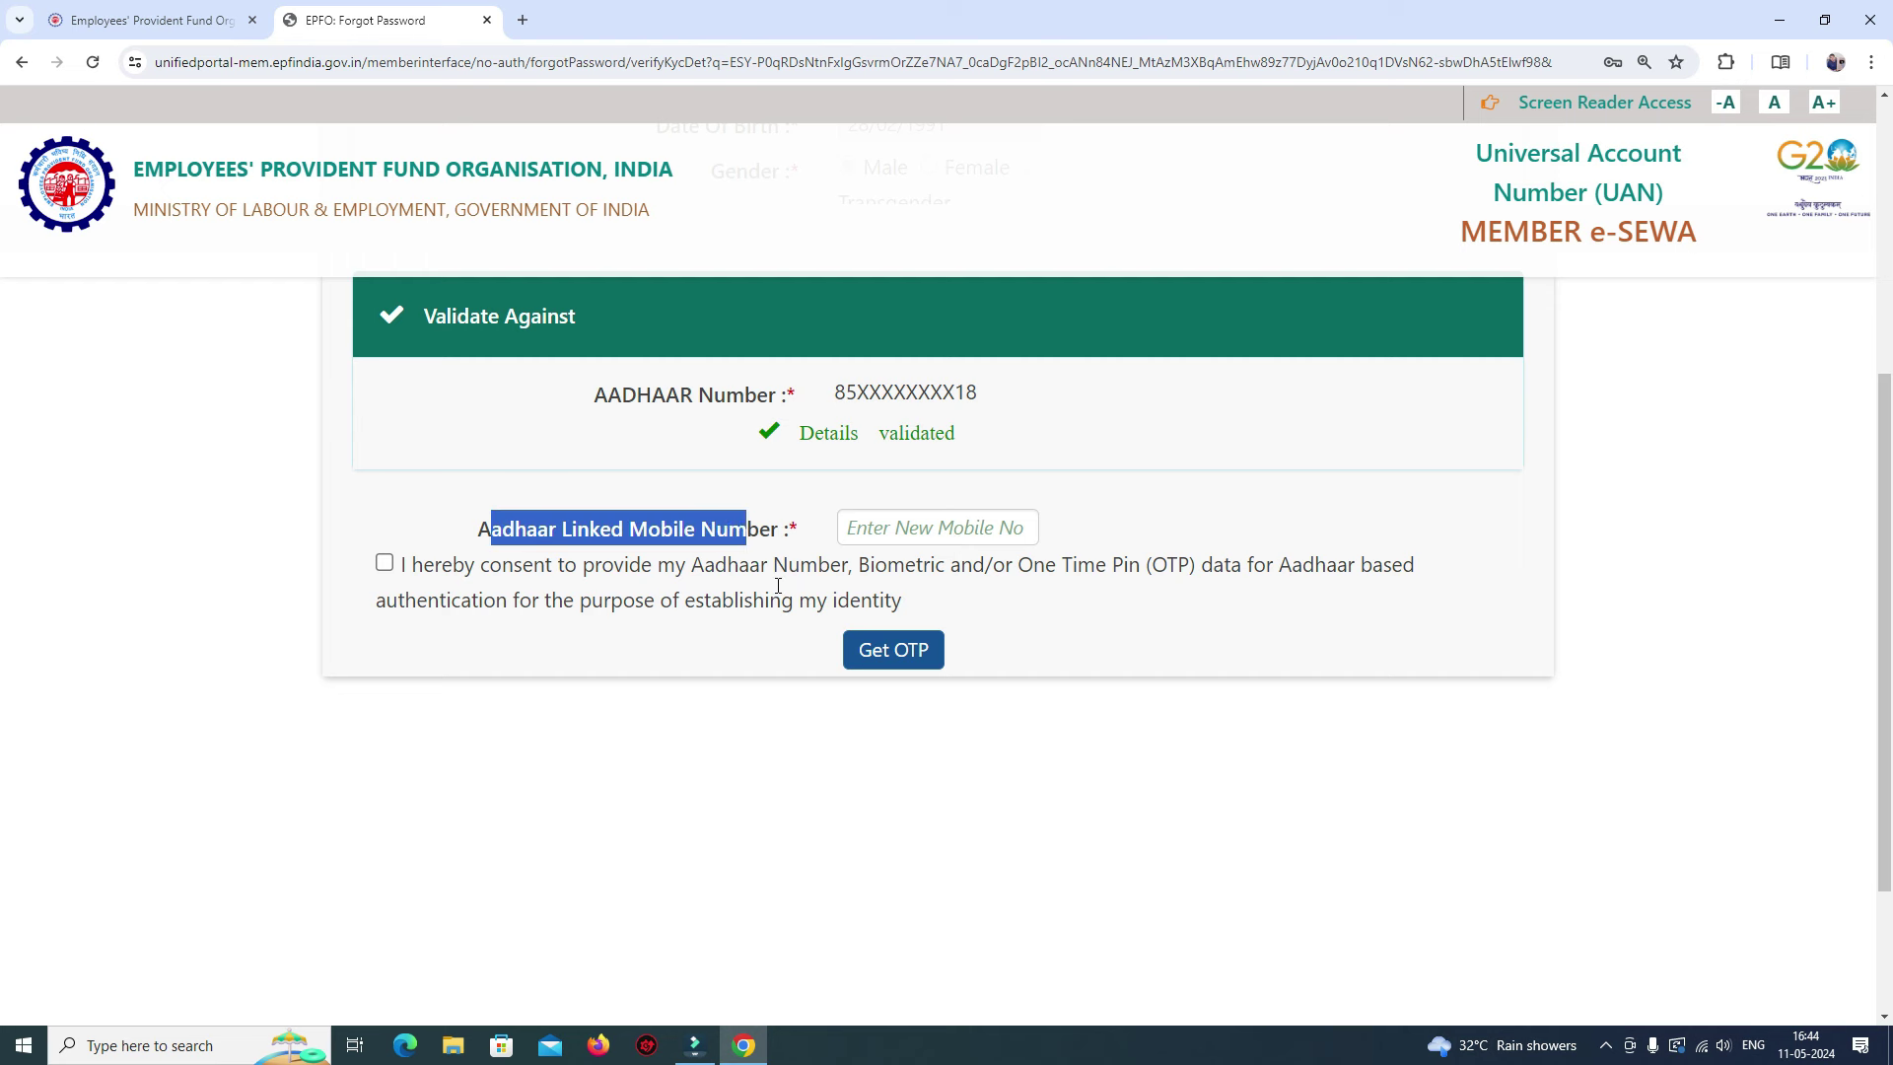
pyautogui.click(930, 541)
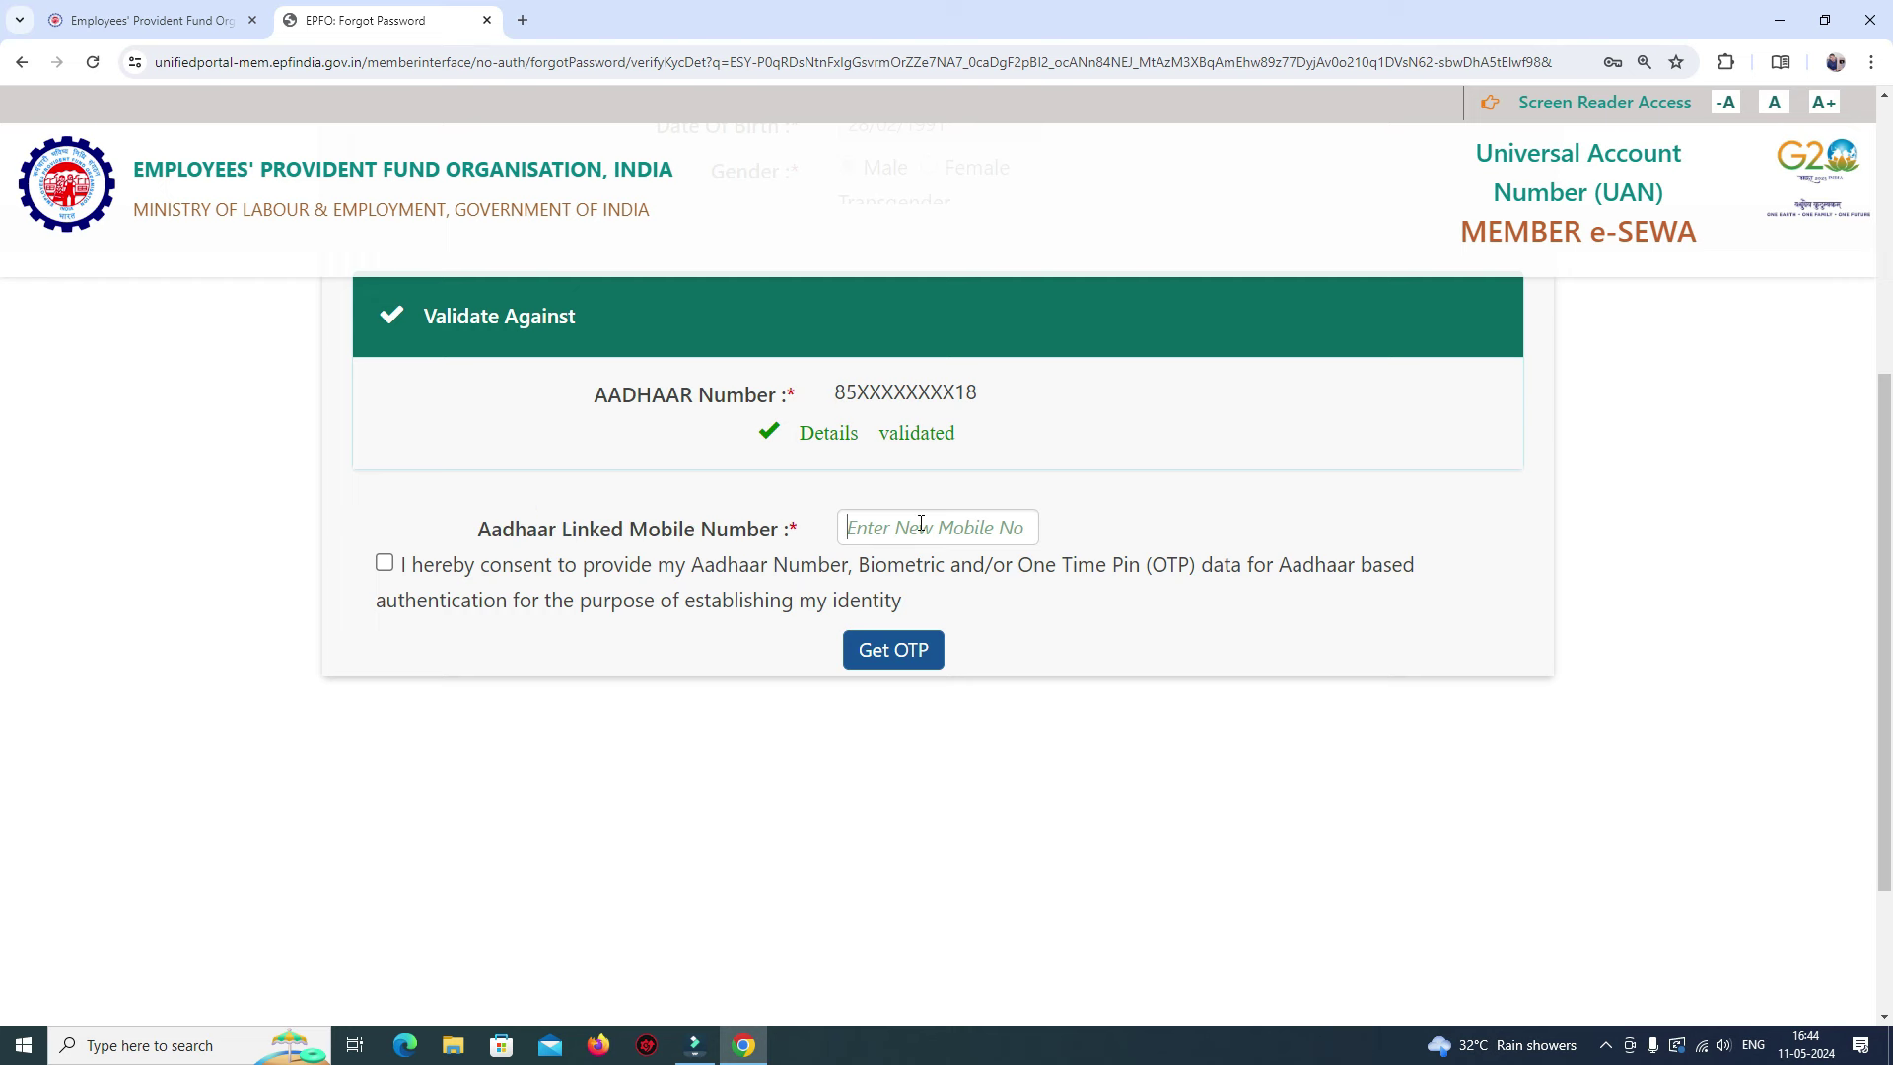
pyautogui.click(1015, 538)
pyautogui.click(384, 562)
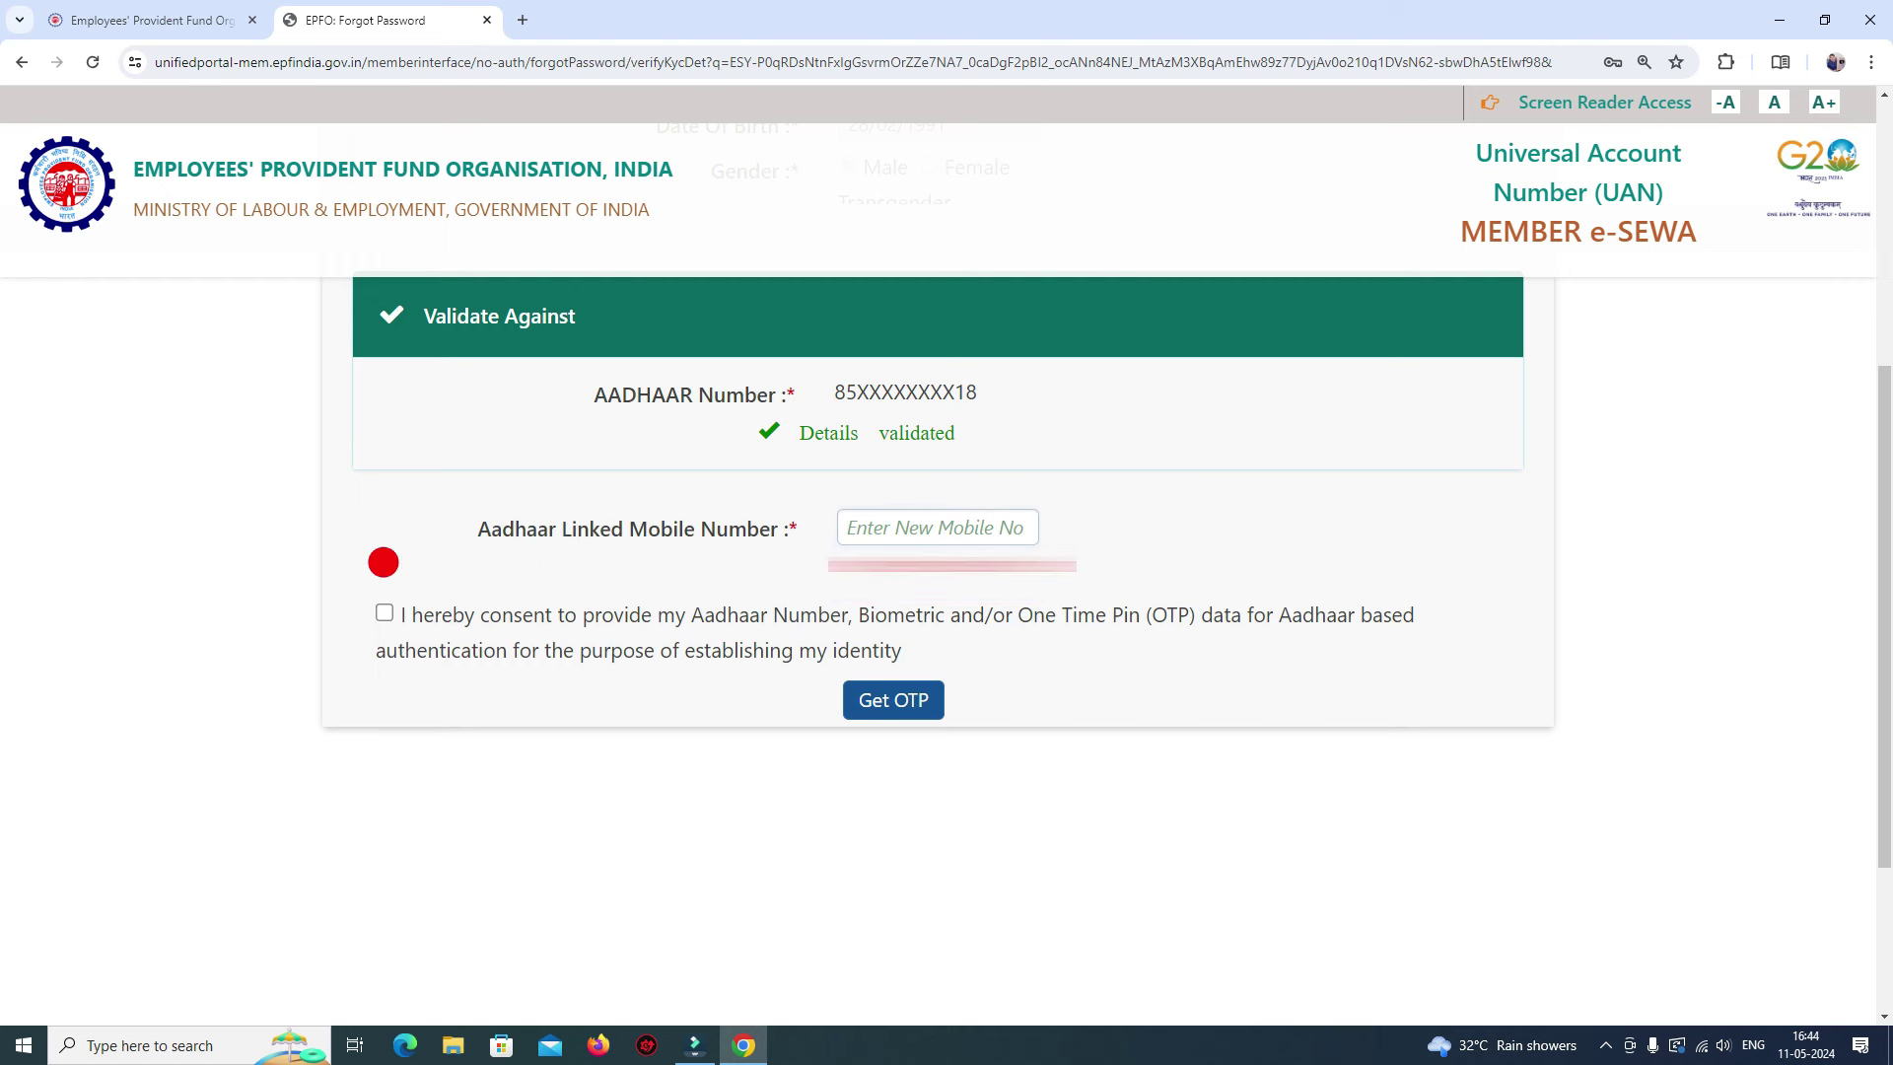
pyautogui.click(384, 612)
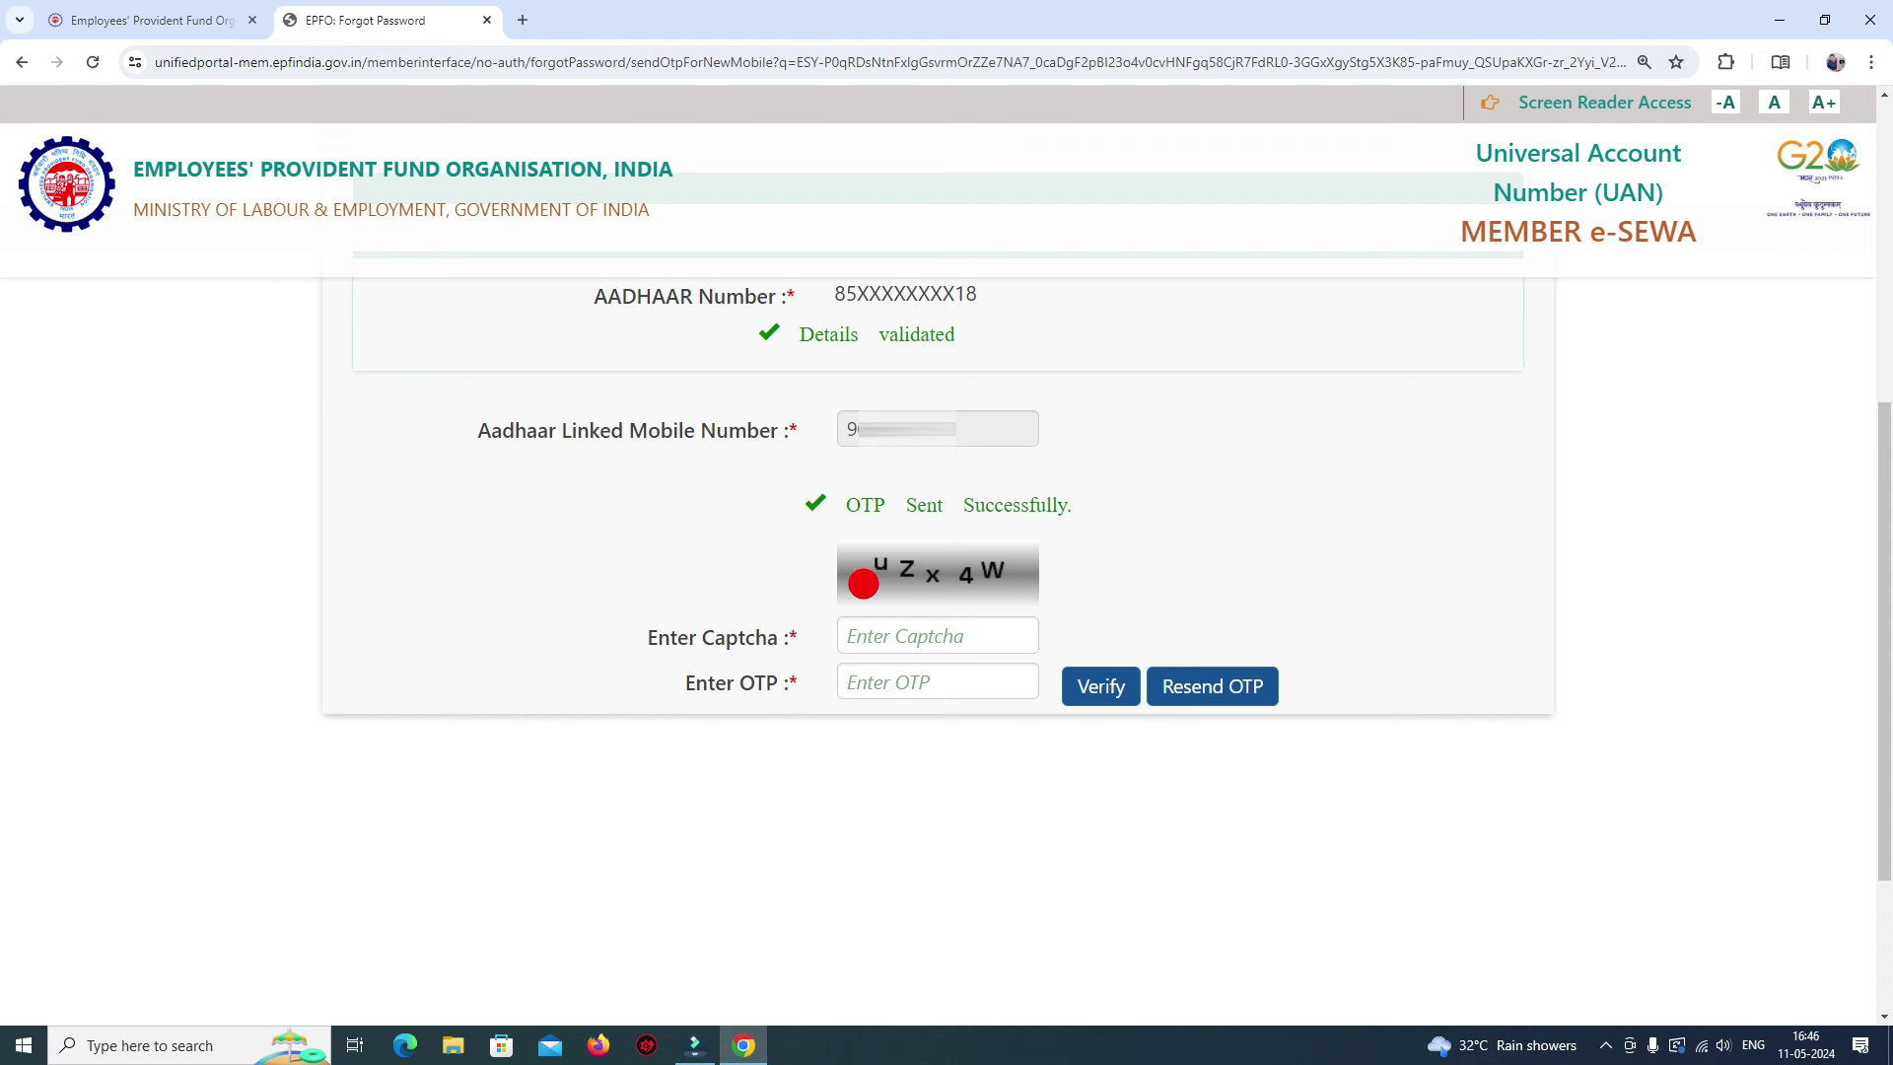
# Step: Enter the displayed captcha and the OTP received on the mobile number, and verify them
pyautogui.click(886, 642)
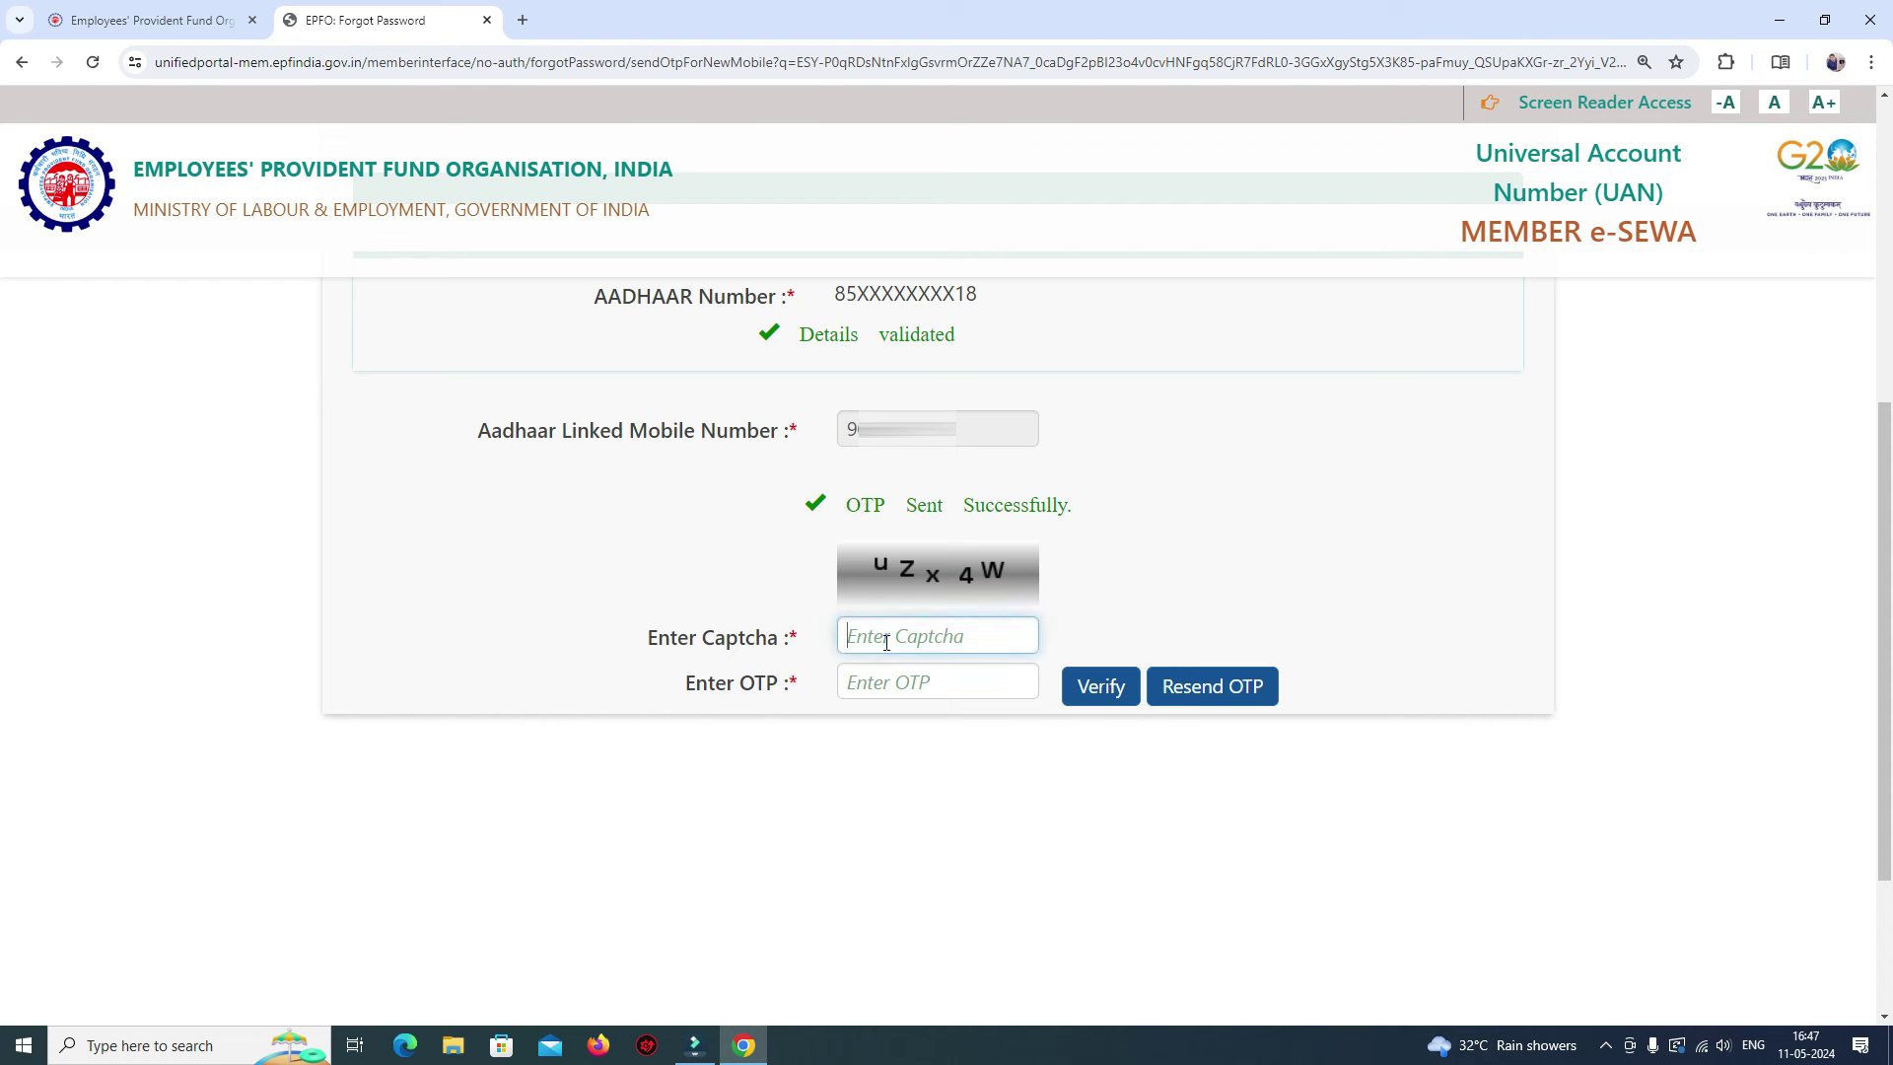
pyautogui.write('uZx4W')
pyautogui.click(917, 680)
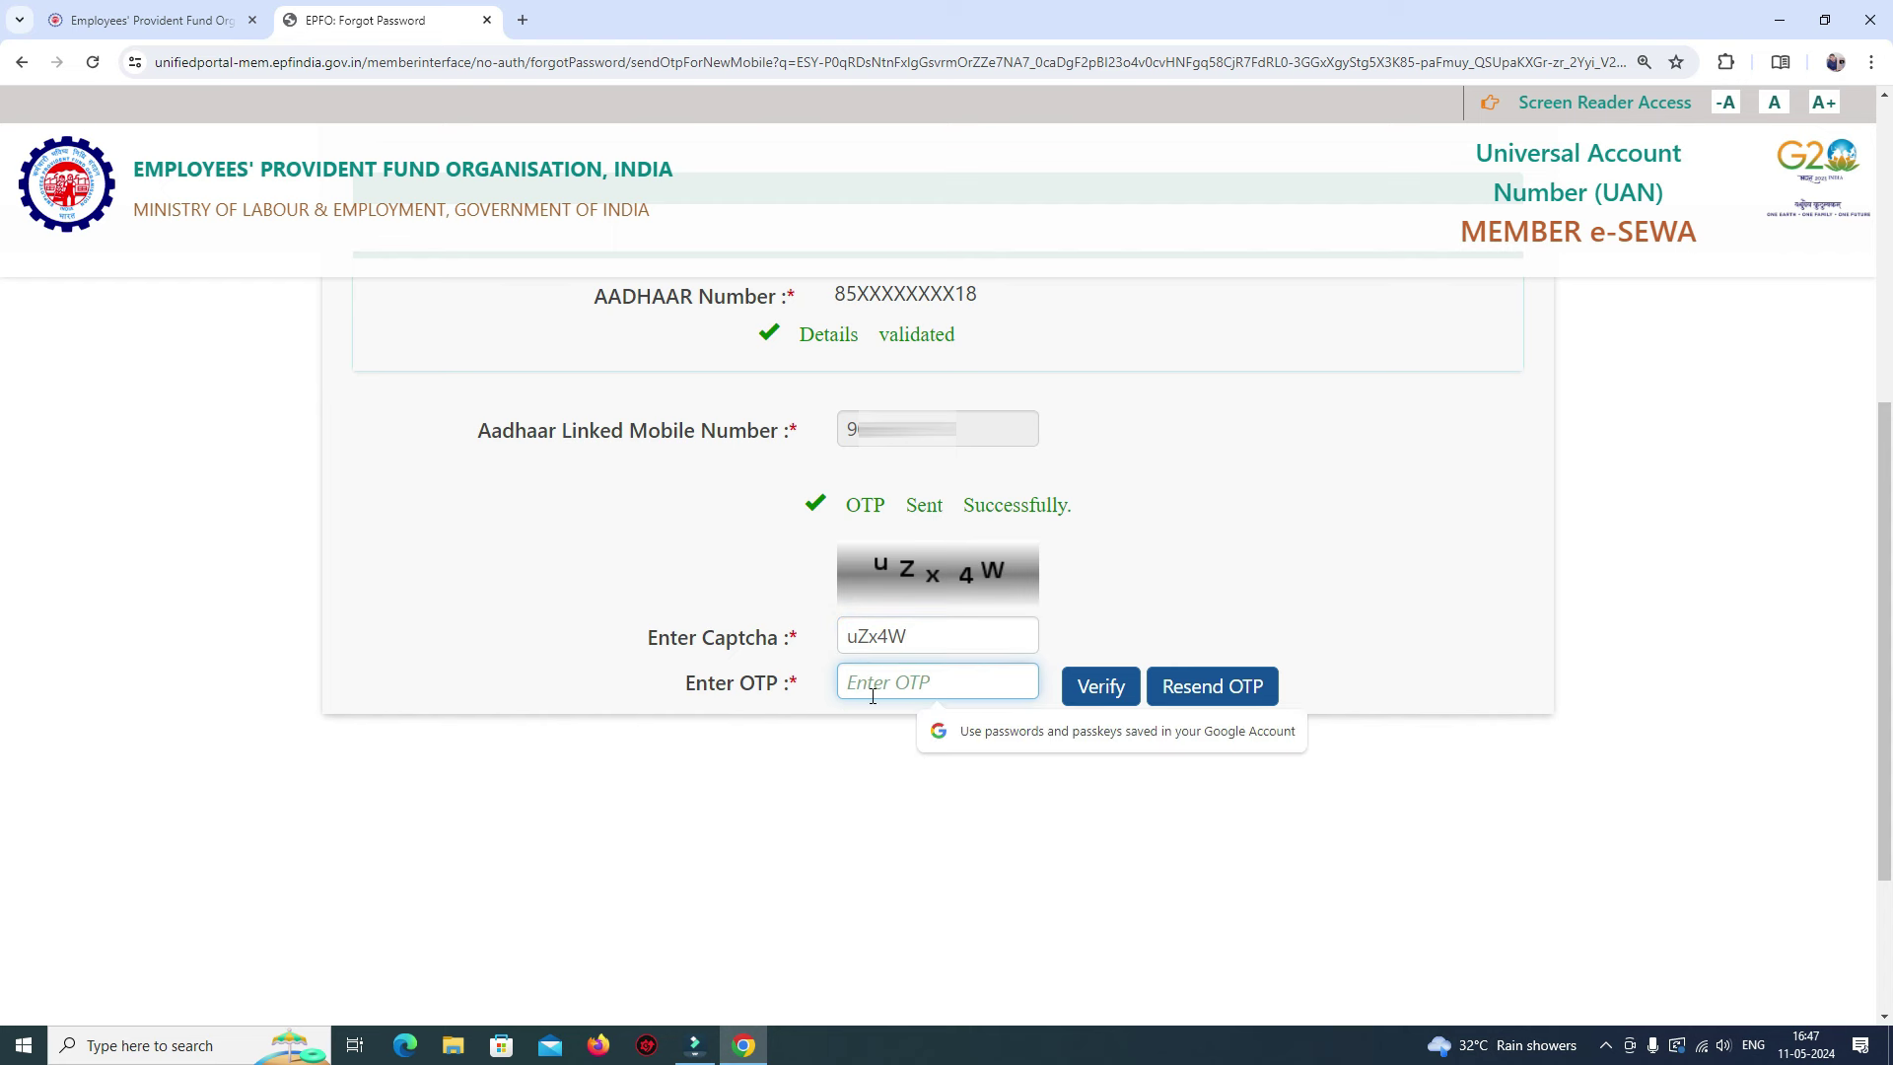
pyautogui.write('1')
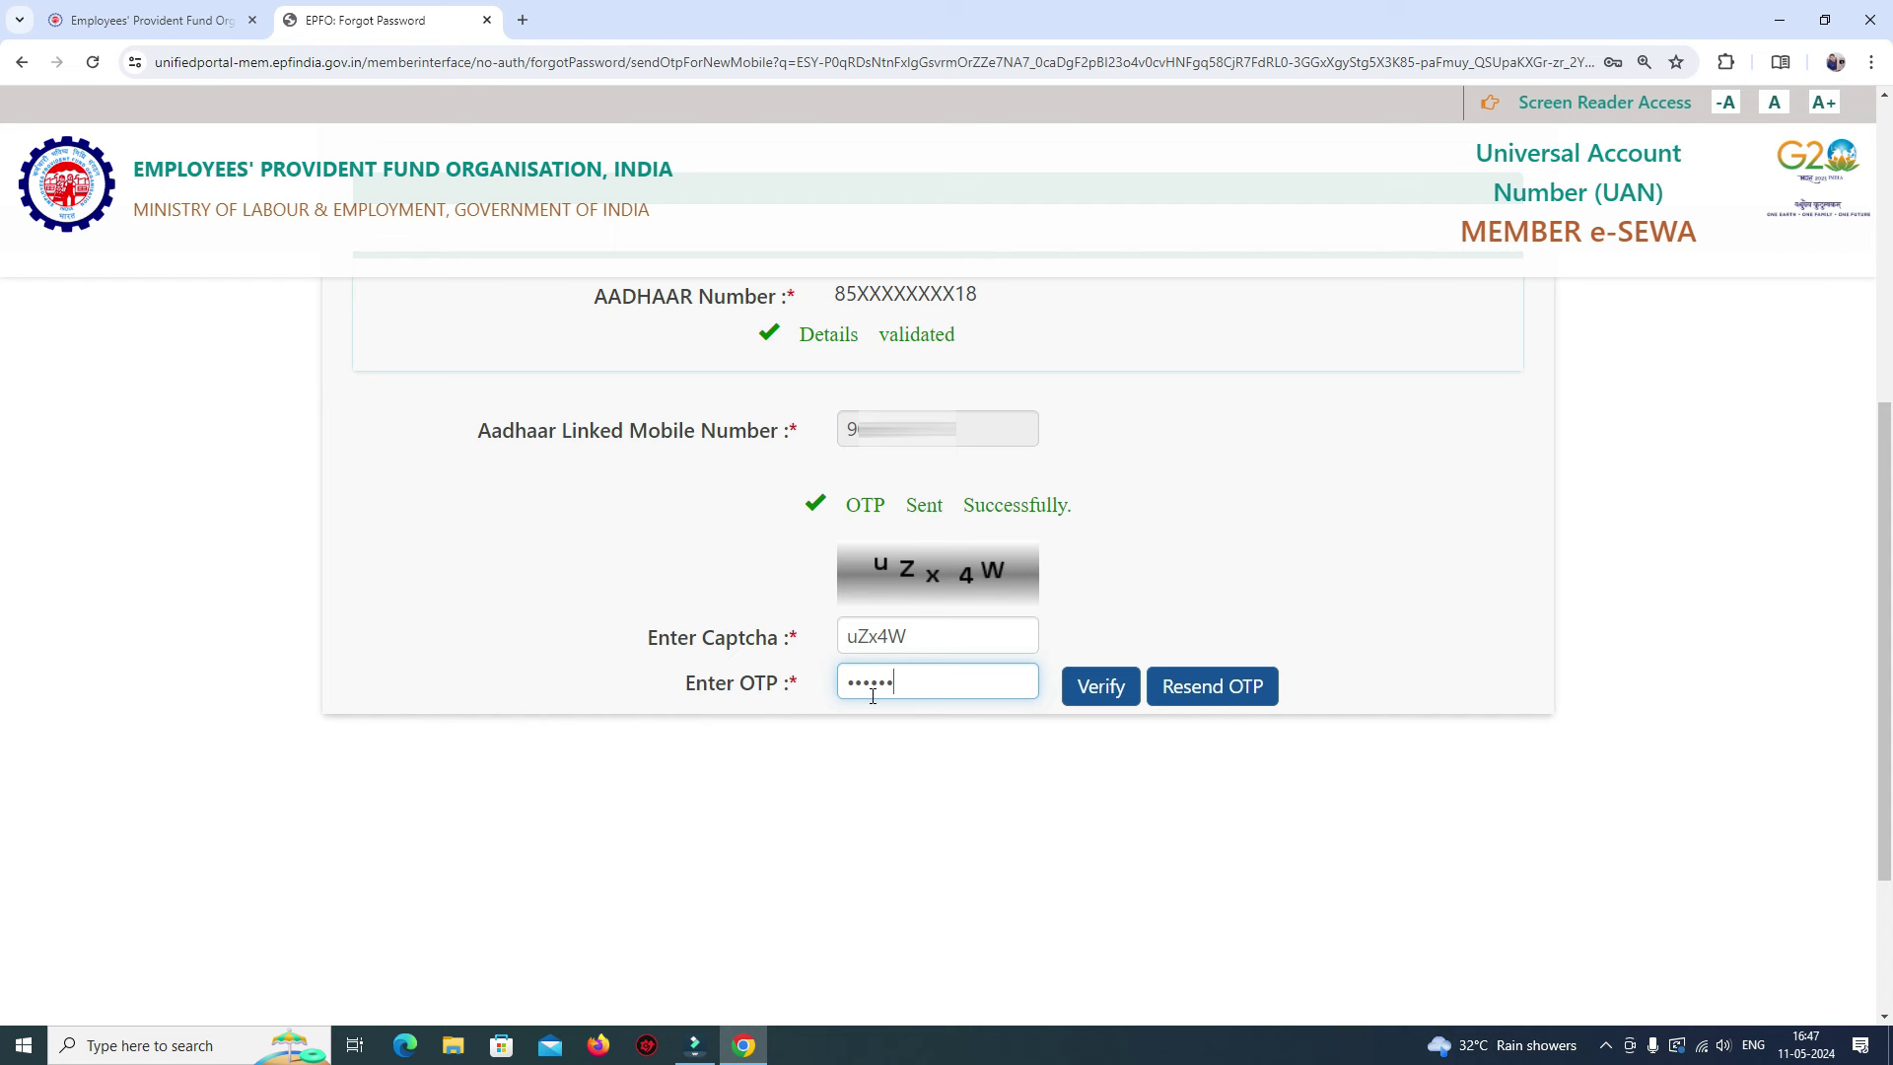
pyautogui.click(945, 719)
pyautogui.moveTo(934, 686); pyautogui.dragTo(856, 680)
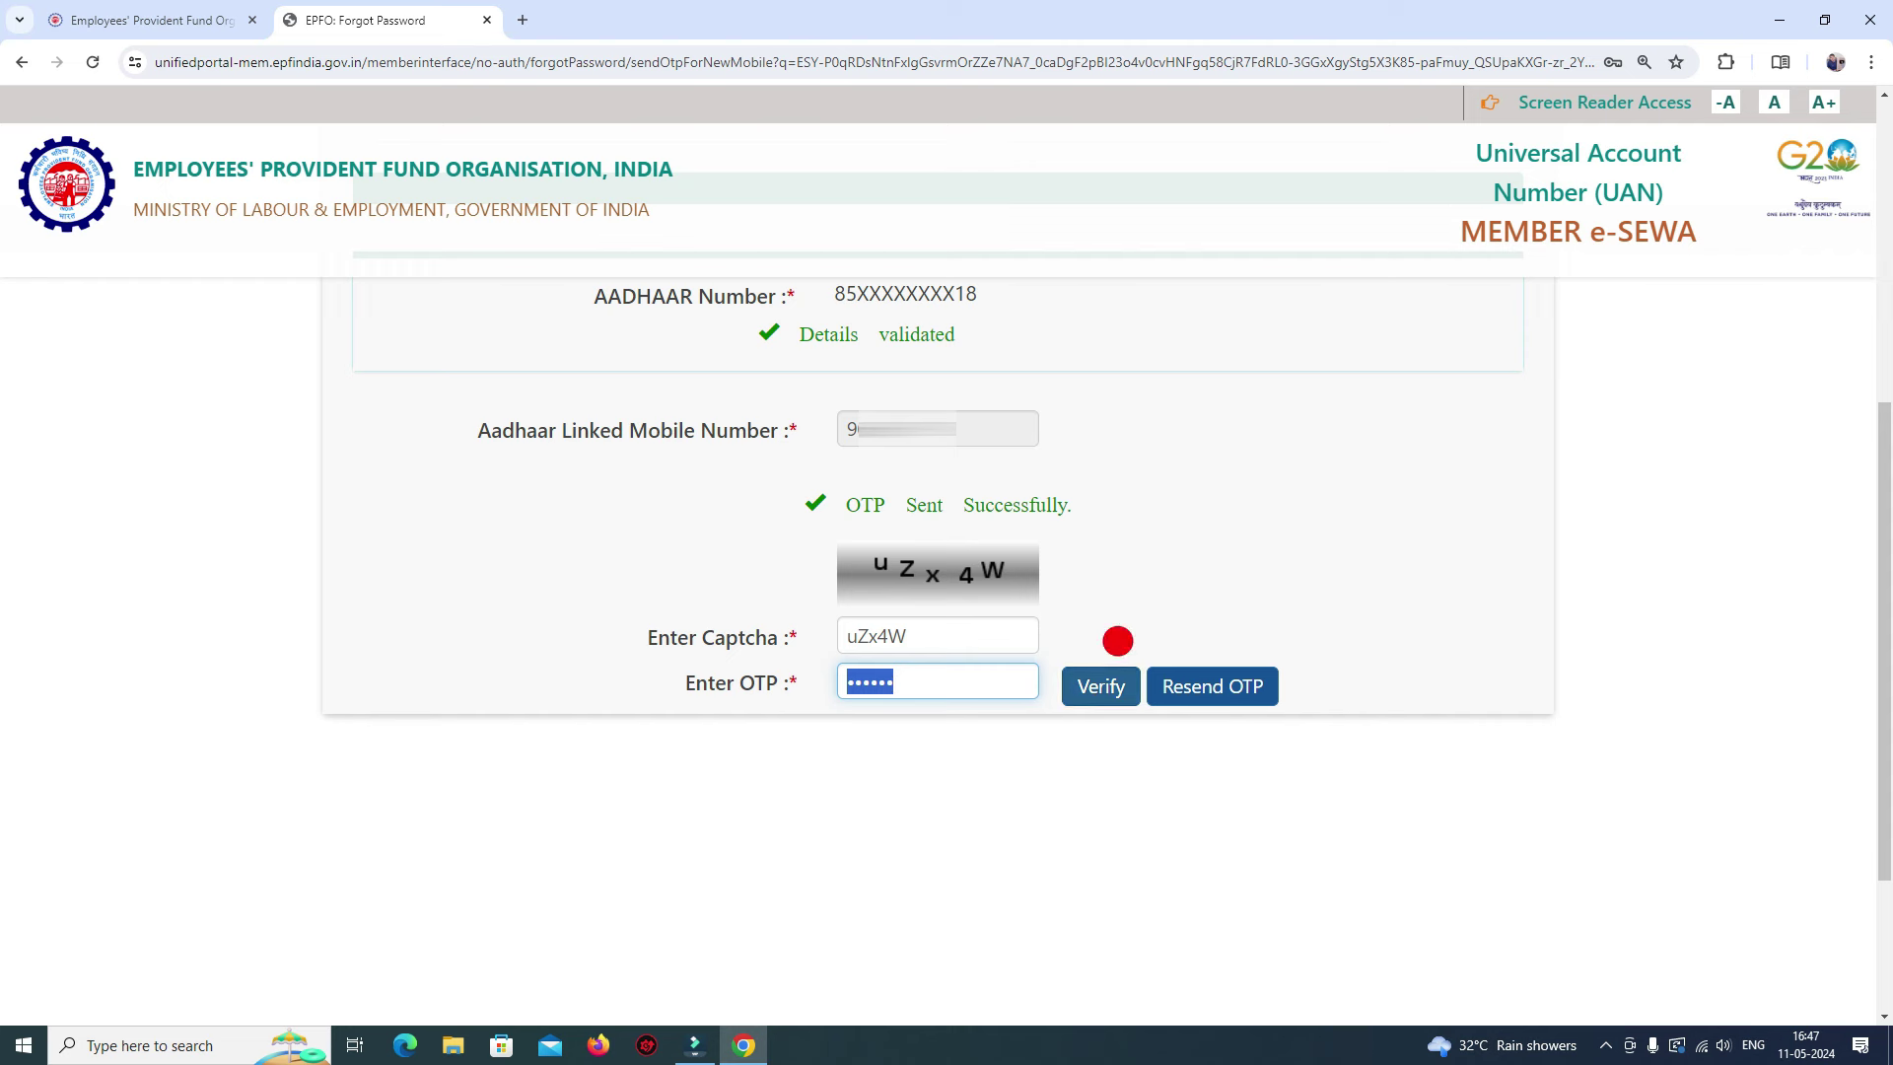
pyautogui.click(1096, 684)
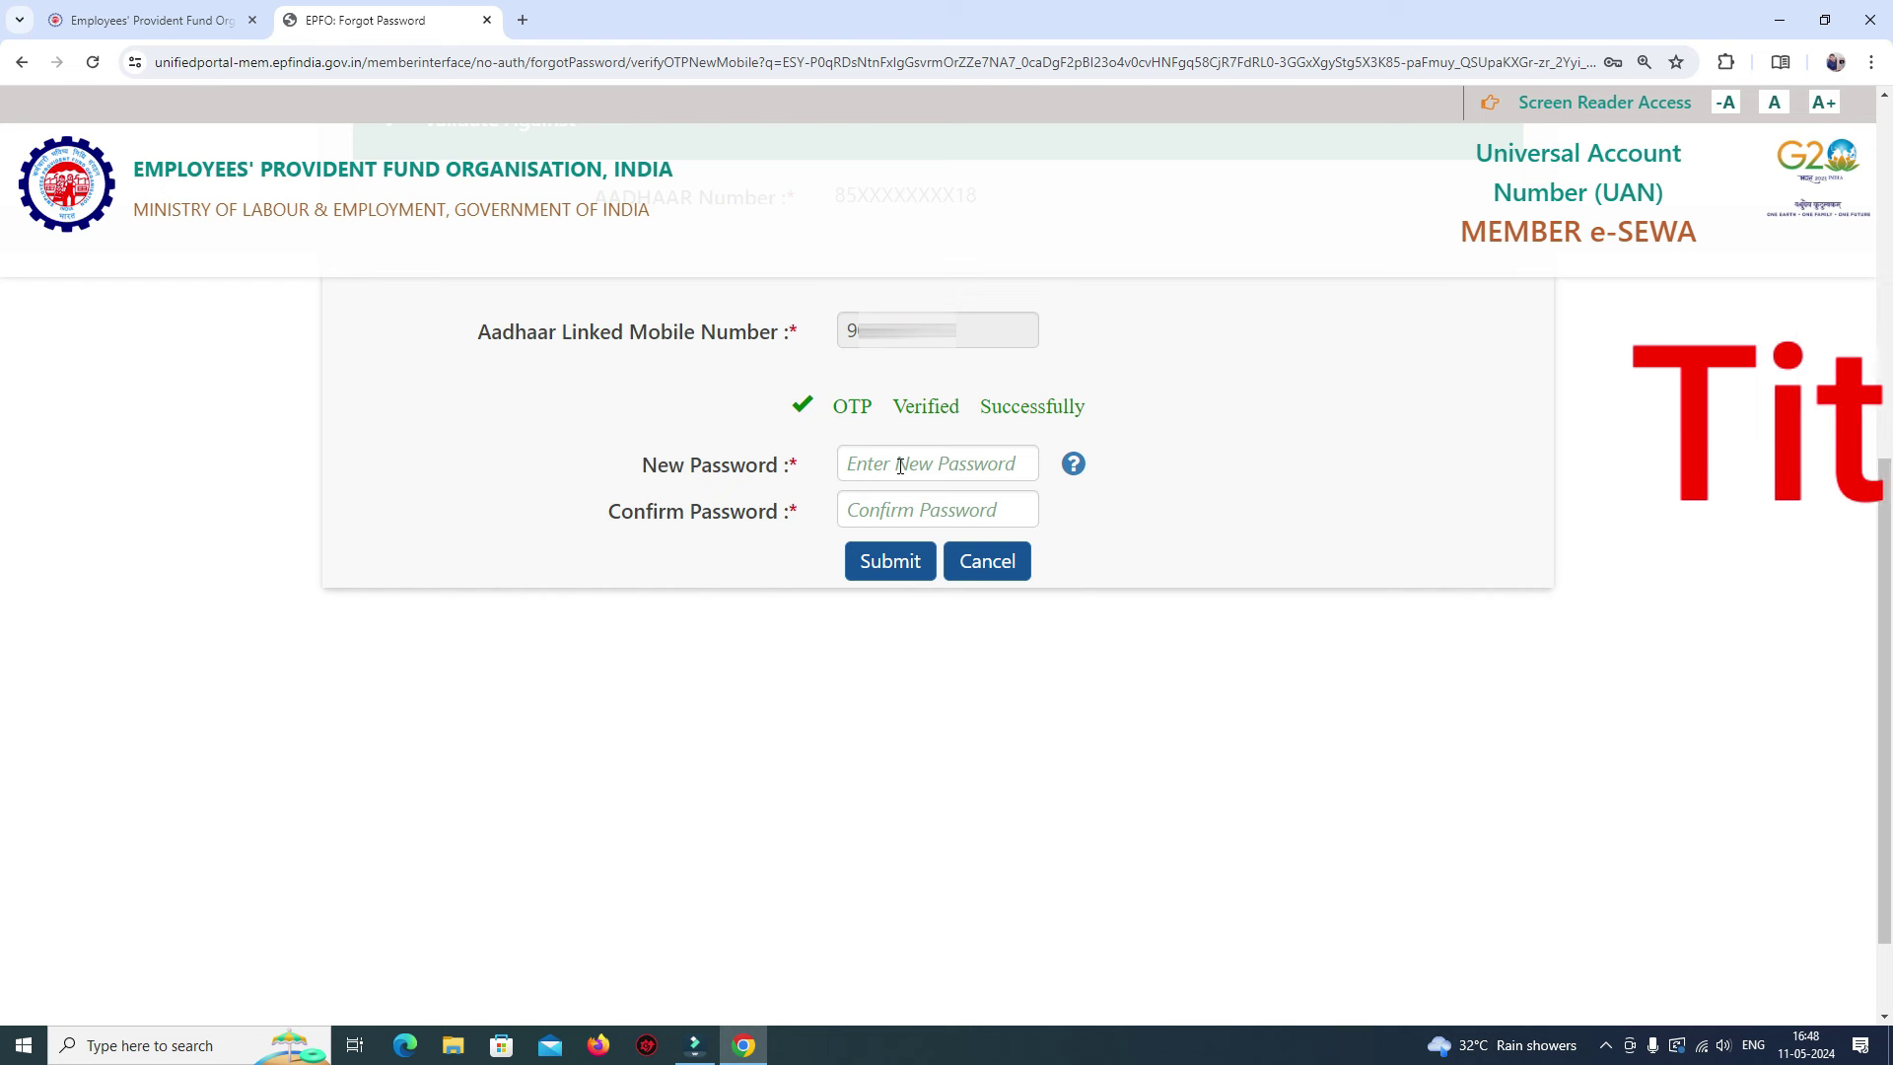
# Step: Enter the new account password, repeat it in the confirmation field, and submit the password change
pyautogui.click(900, 466)
pyautogui.hotkey('ctrl', 'v')
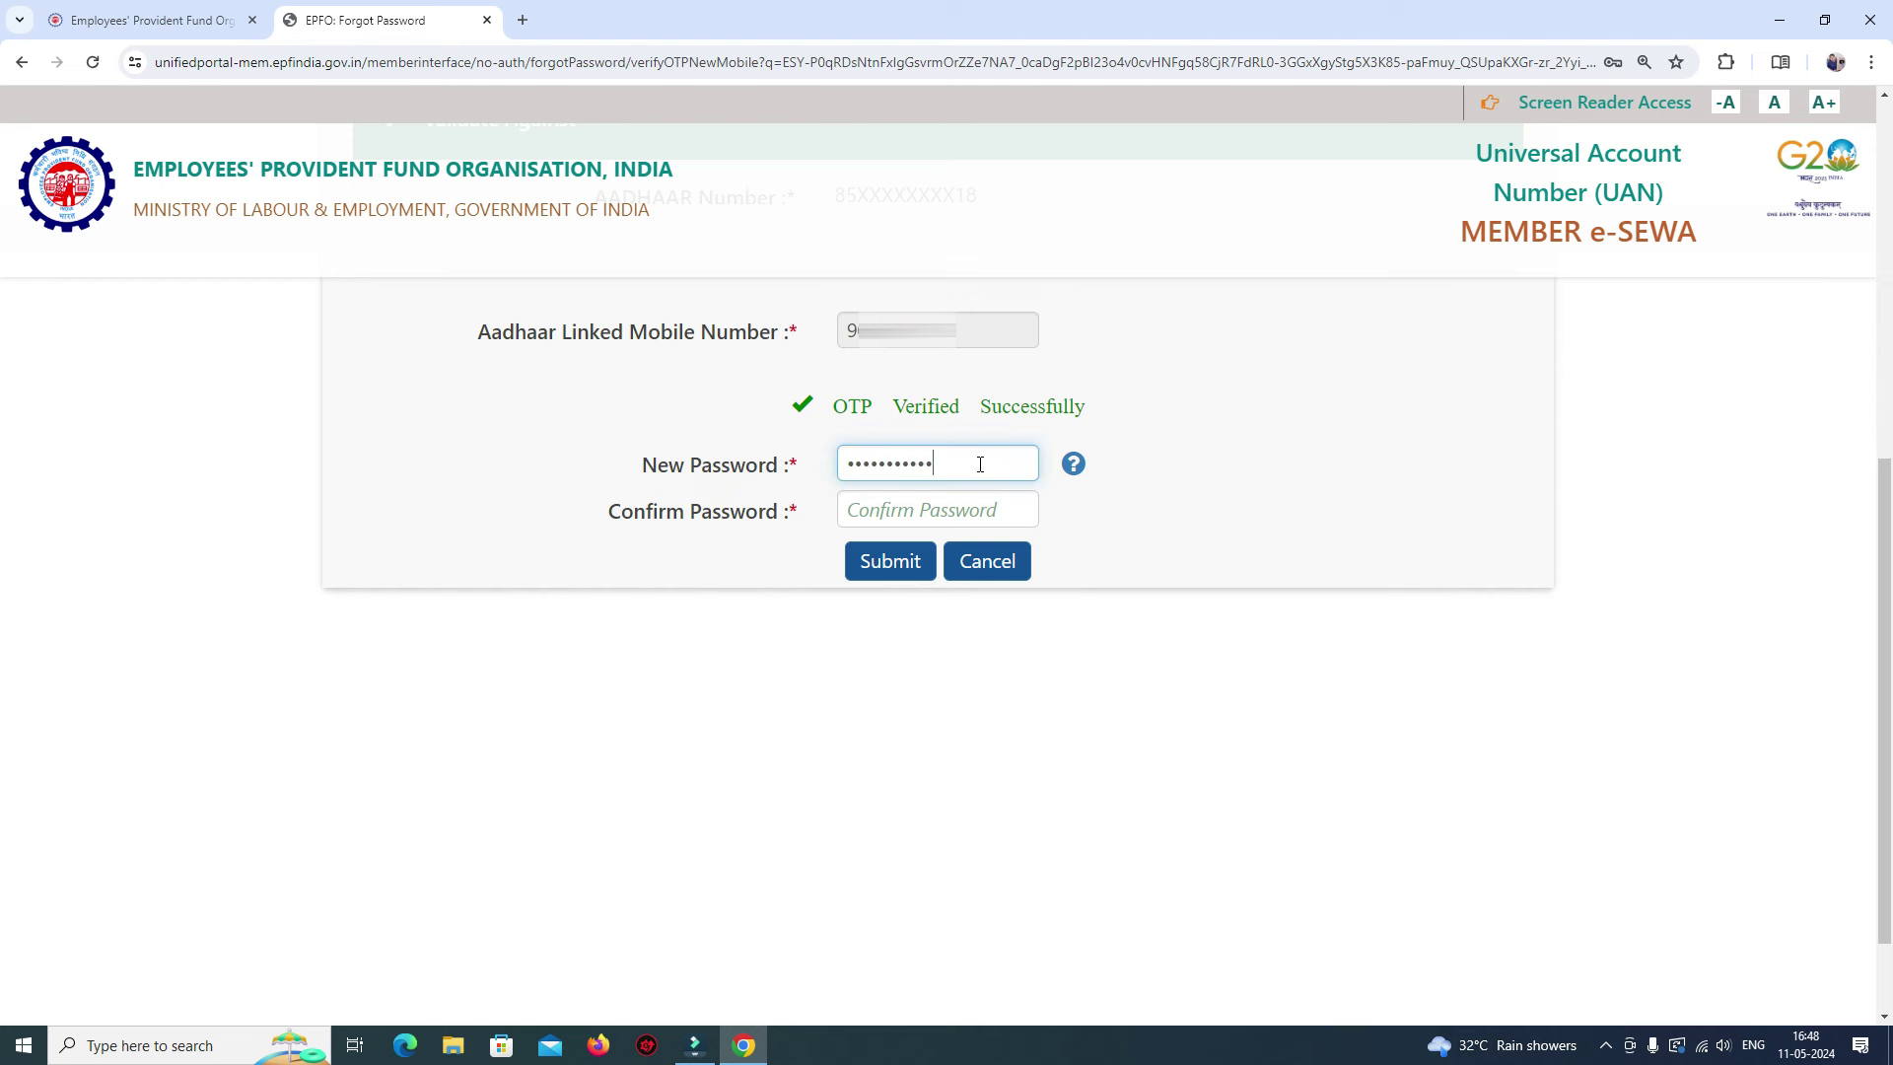
pyautogui.moveTo(979, 460); pyautogui.dragTo(929, 522)
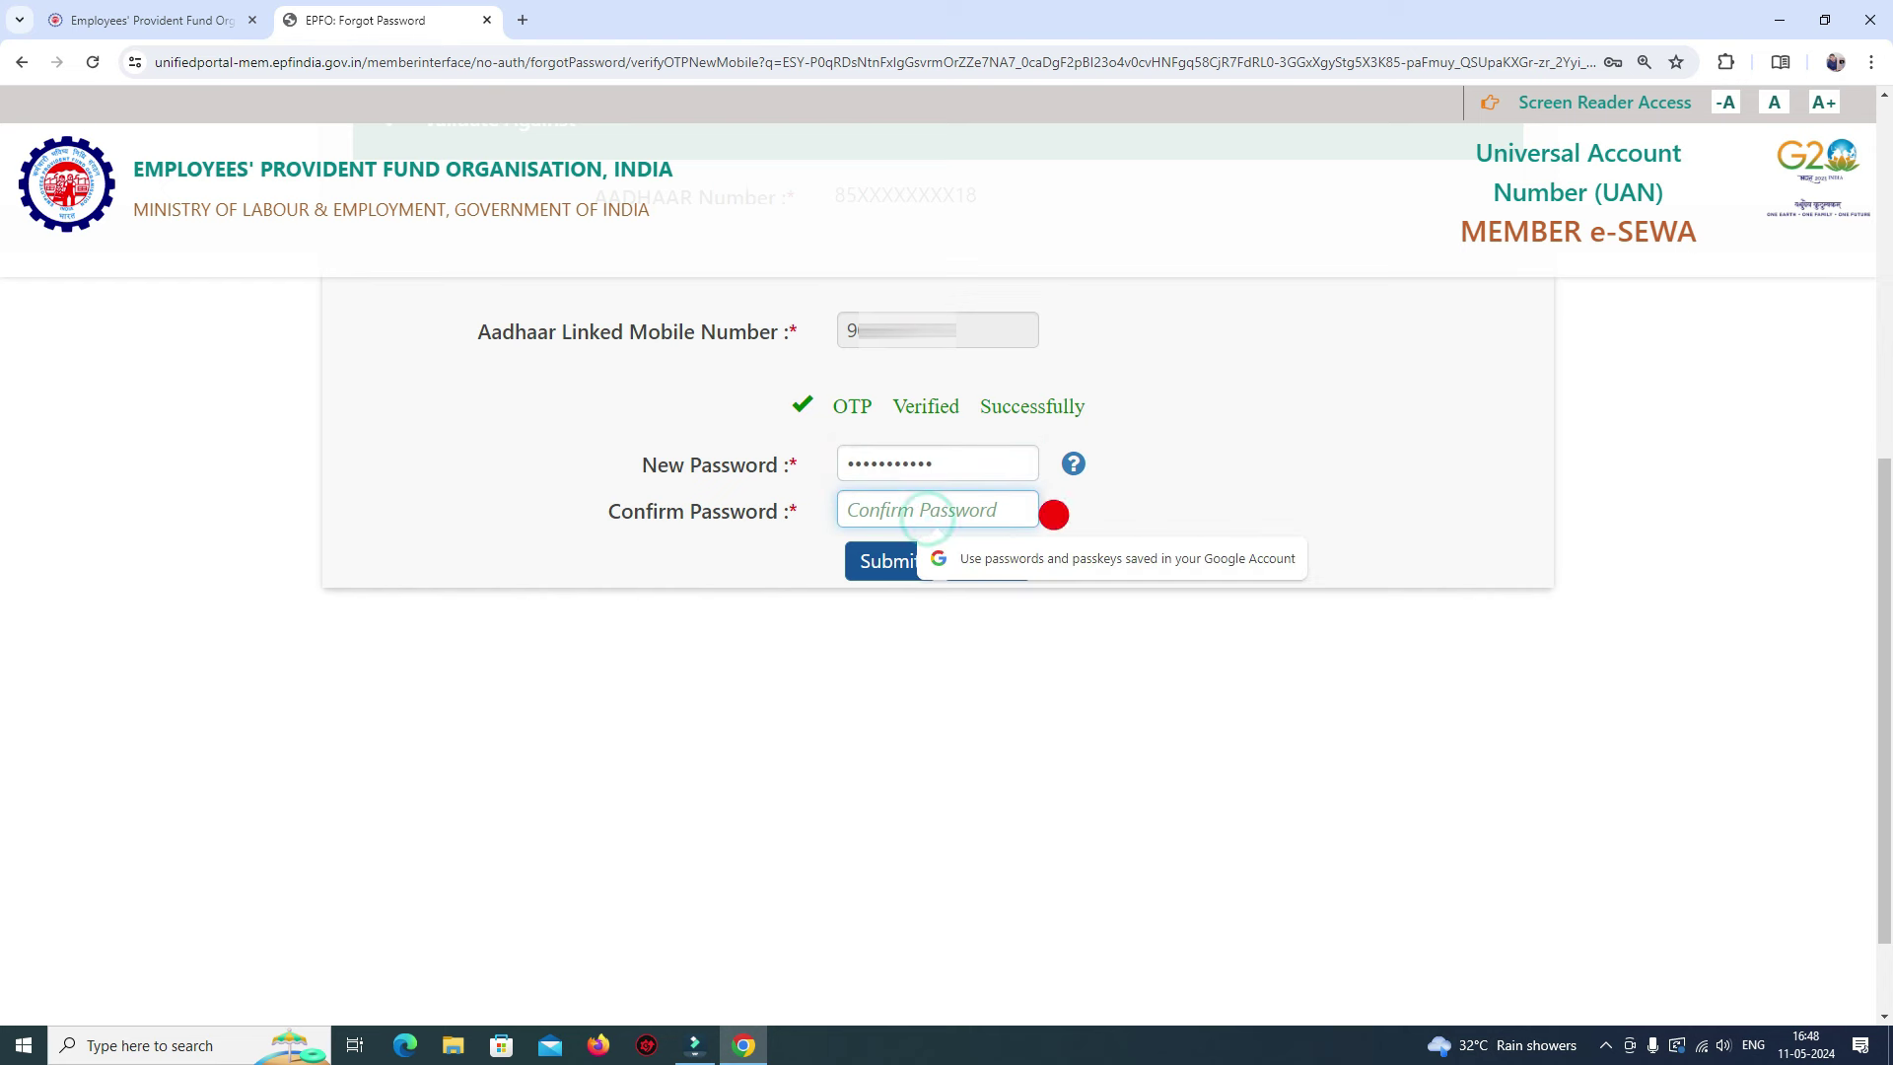
pyautogui.hotkey('ctrl', 'v')
pyautogui.moveTo(934, 511); pyautogui.dragTo(815, 493)
pyautogui.click(854, 577)
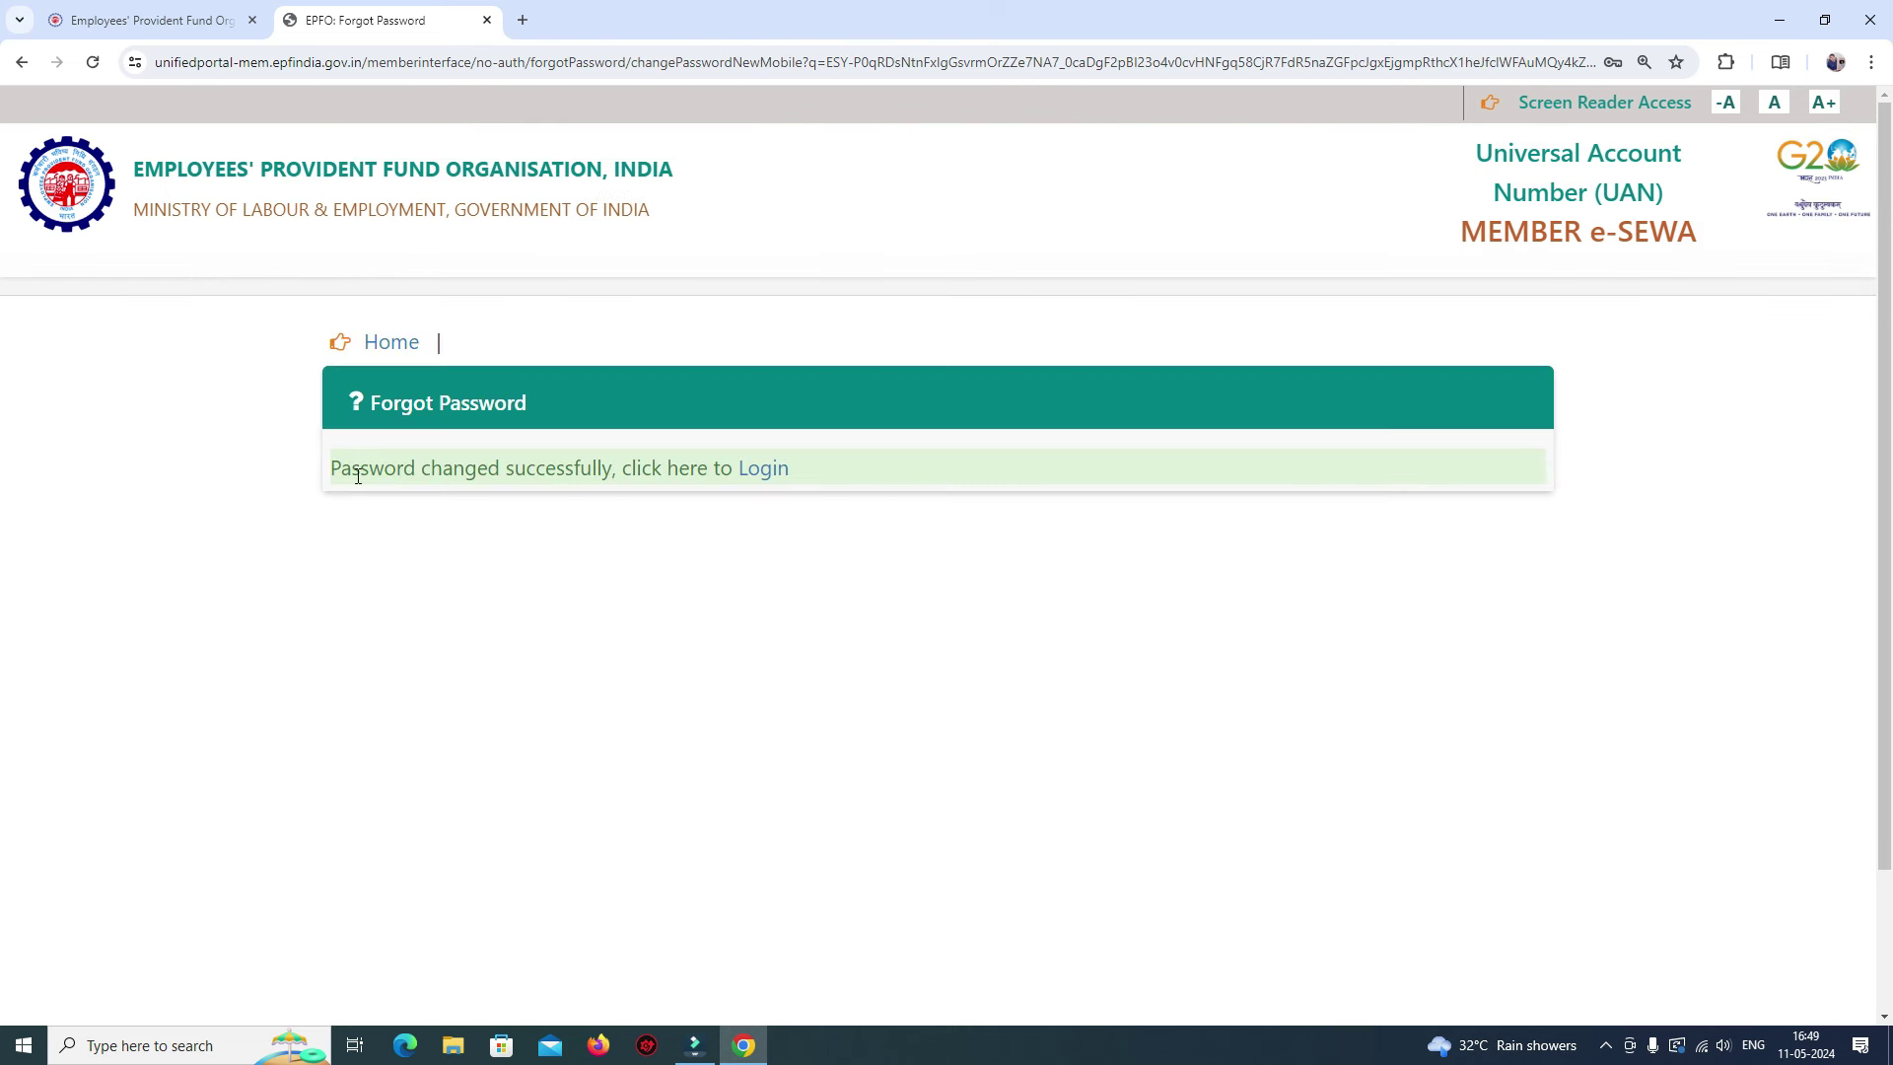
# Step: Return to the member login page from the password change message and dismiss the security alert
pyautogui.moveTo(335, 469); pyautogui.dragTo(687, 500)
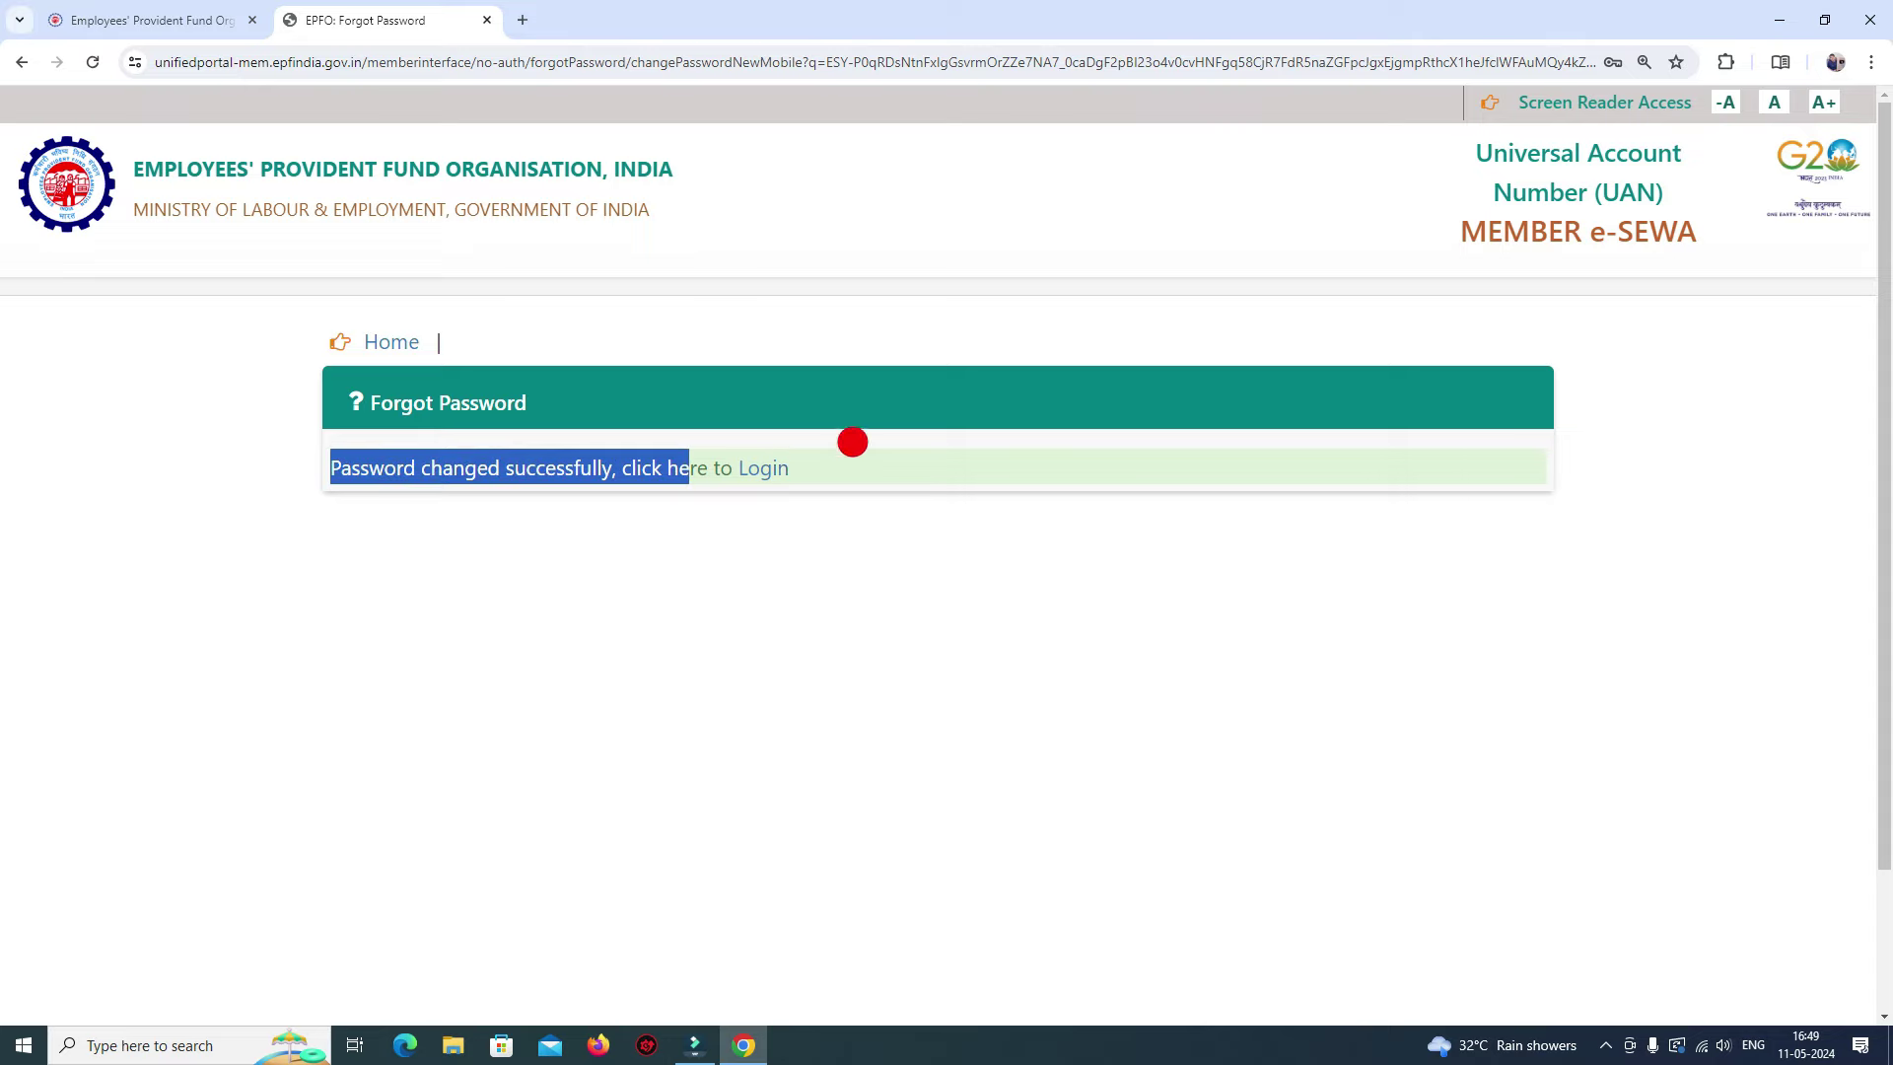
pyautogui.click(761, 469)
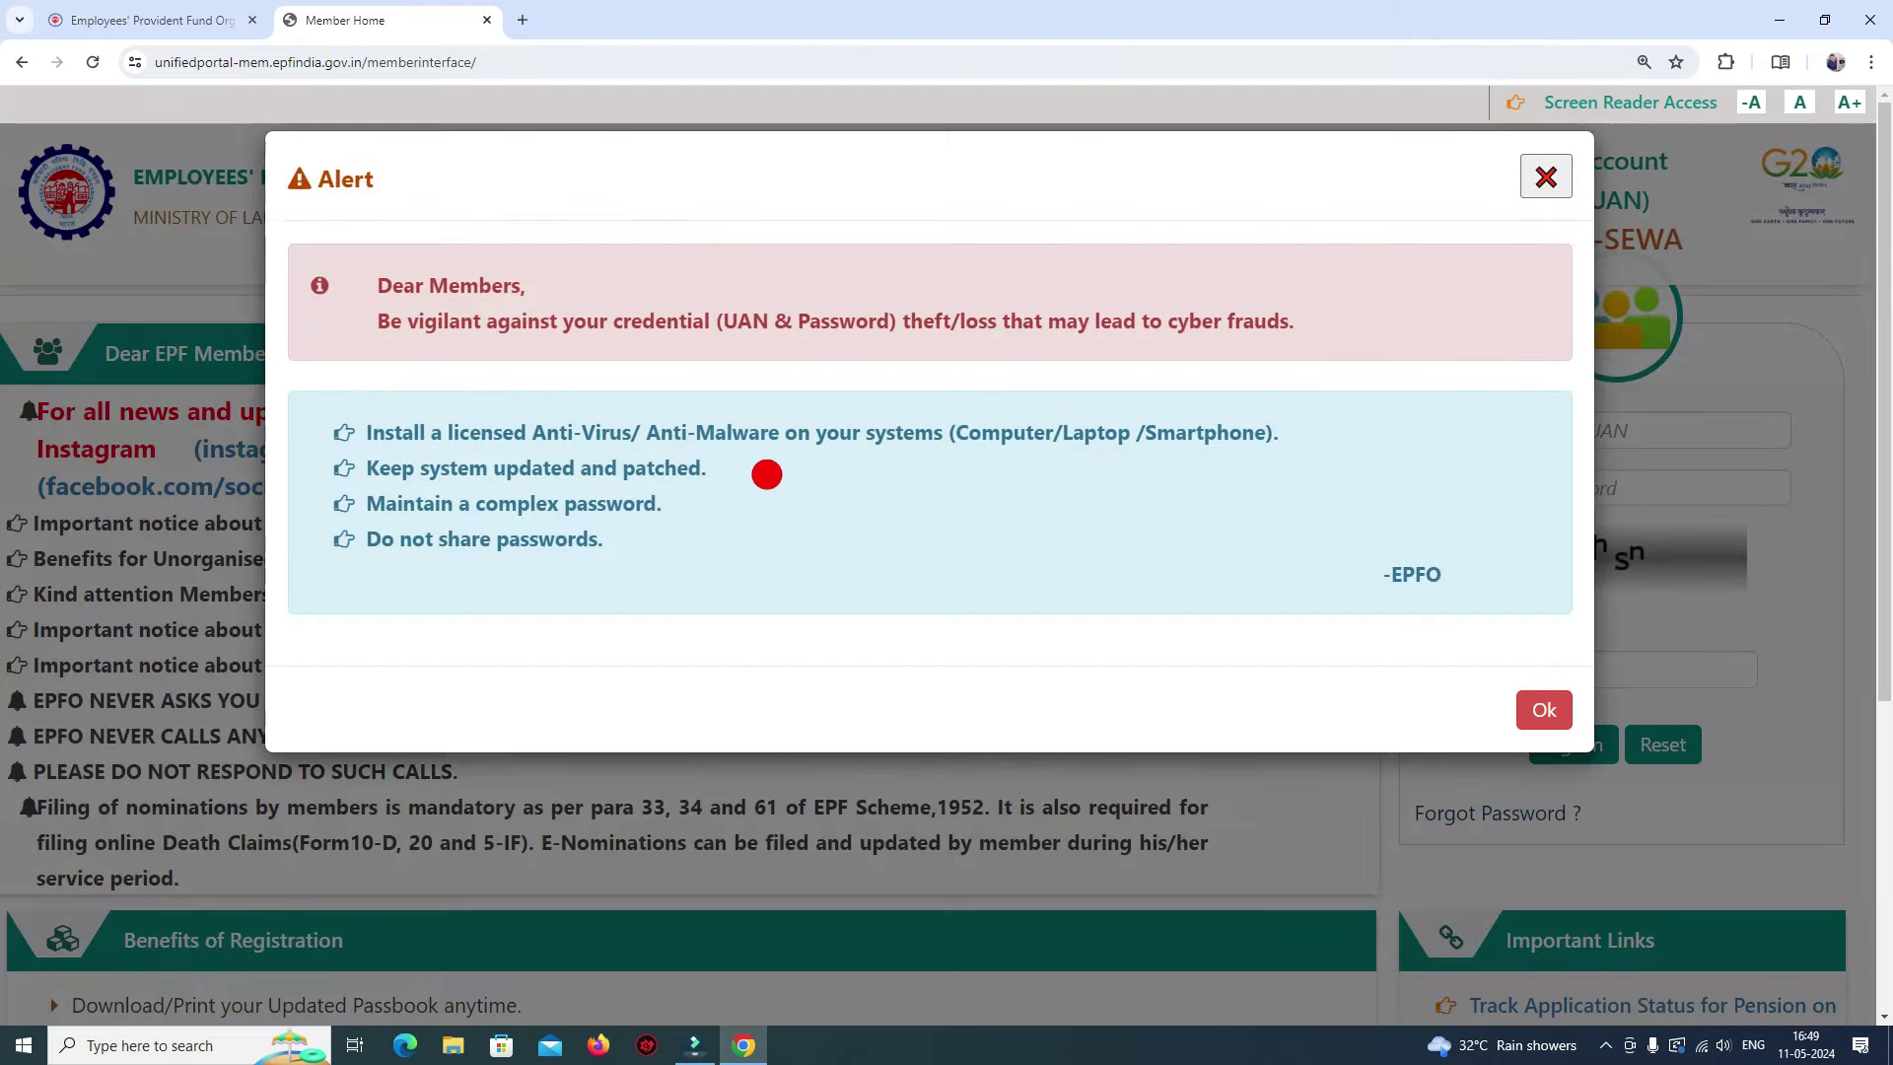
pyautogui.click(1543, 711)
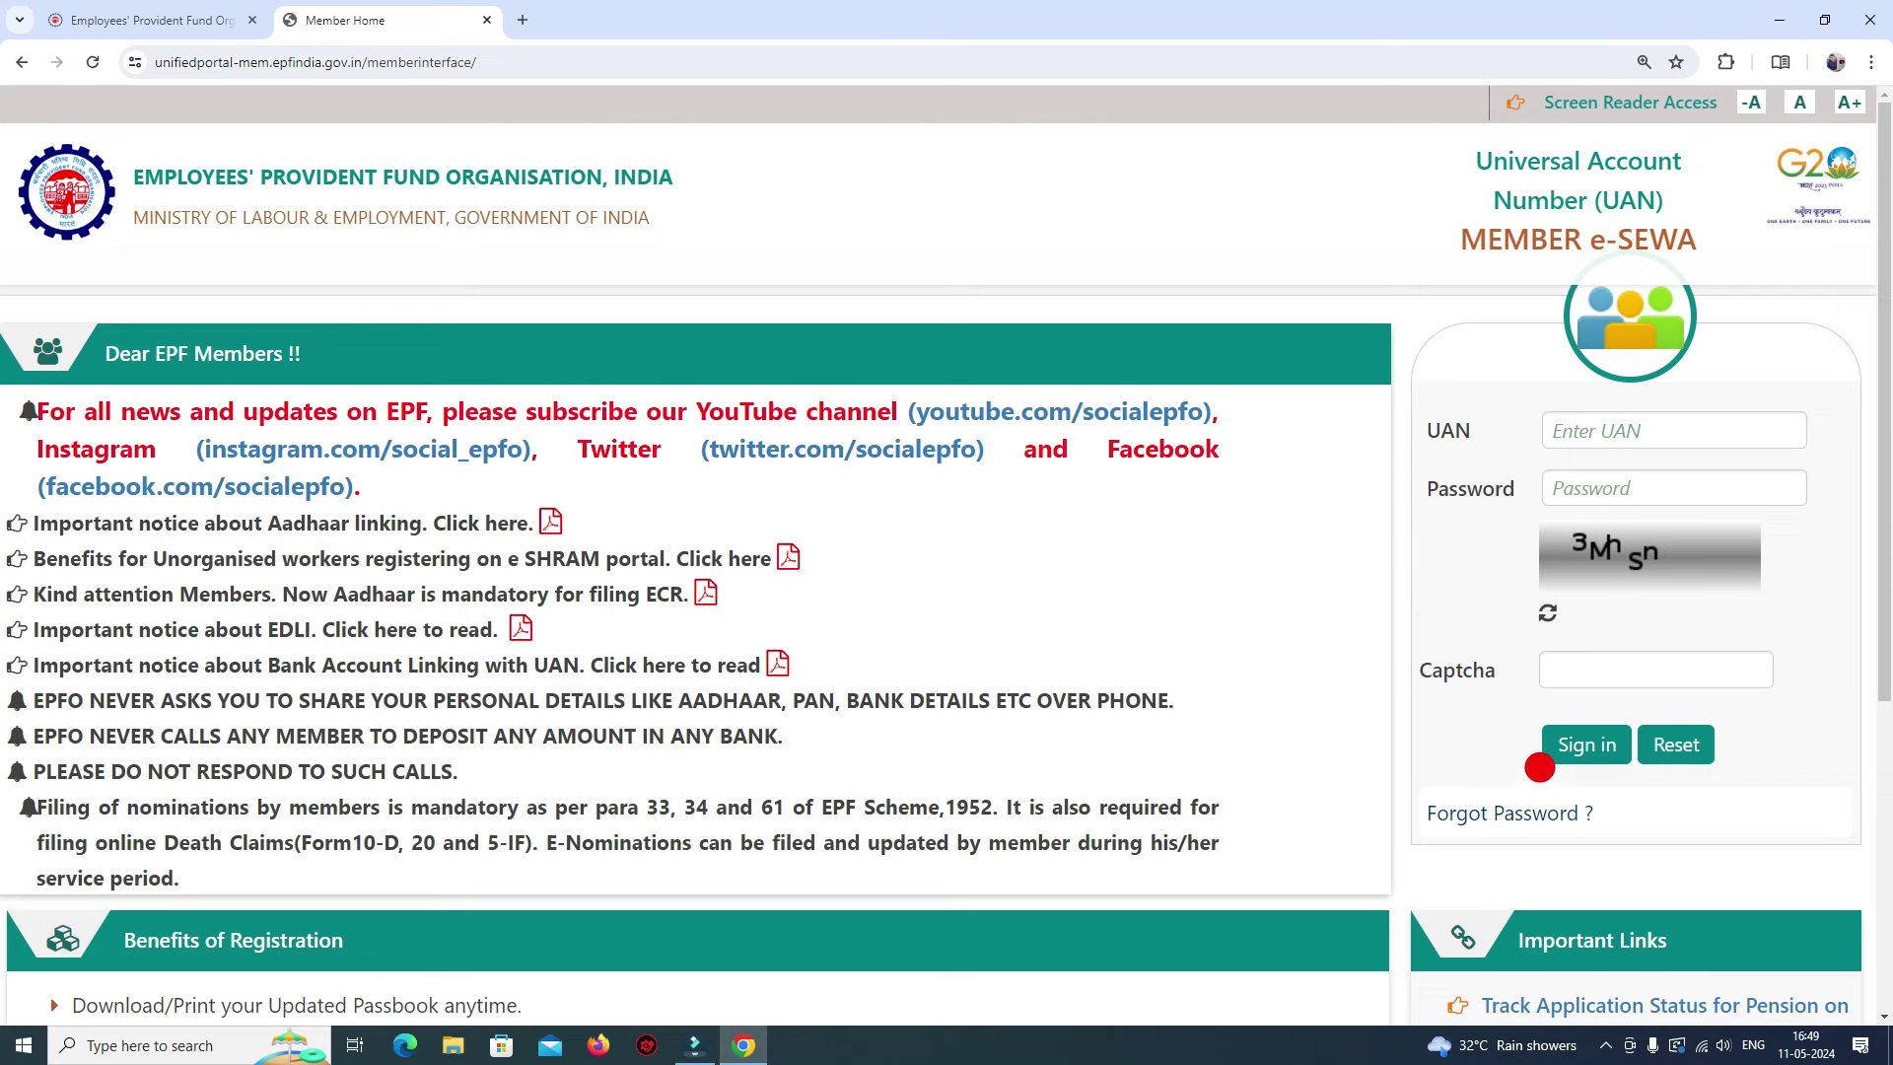
# Step: Sign in with the UAN and new password, and submit the one-time password and captcha for second factor authentication
pyautogui.click(1553, 746)
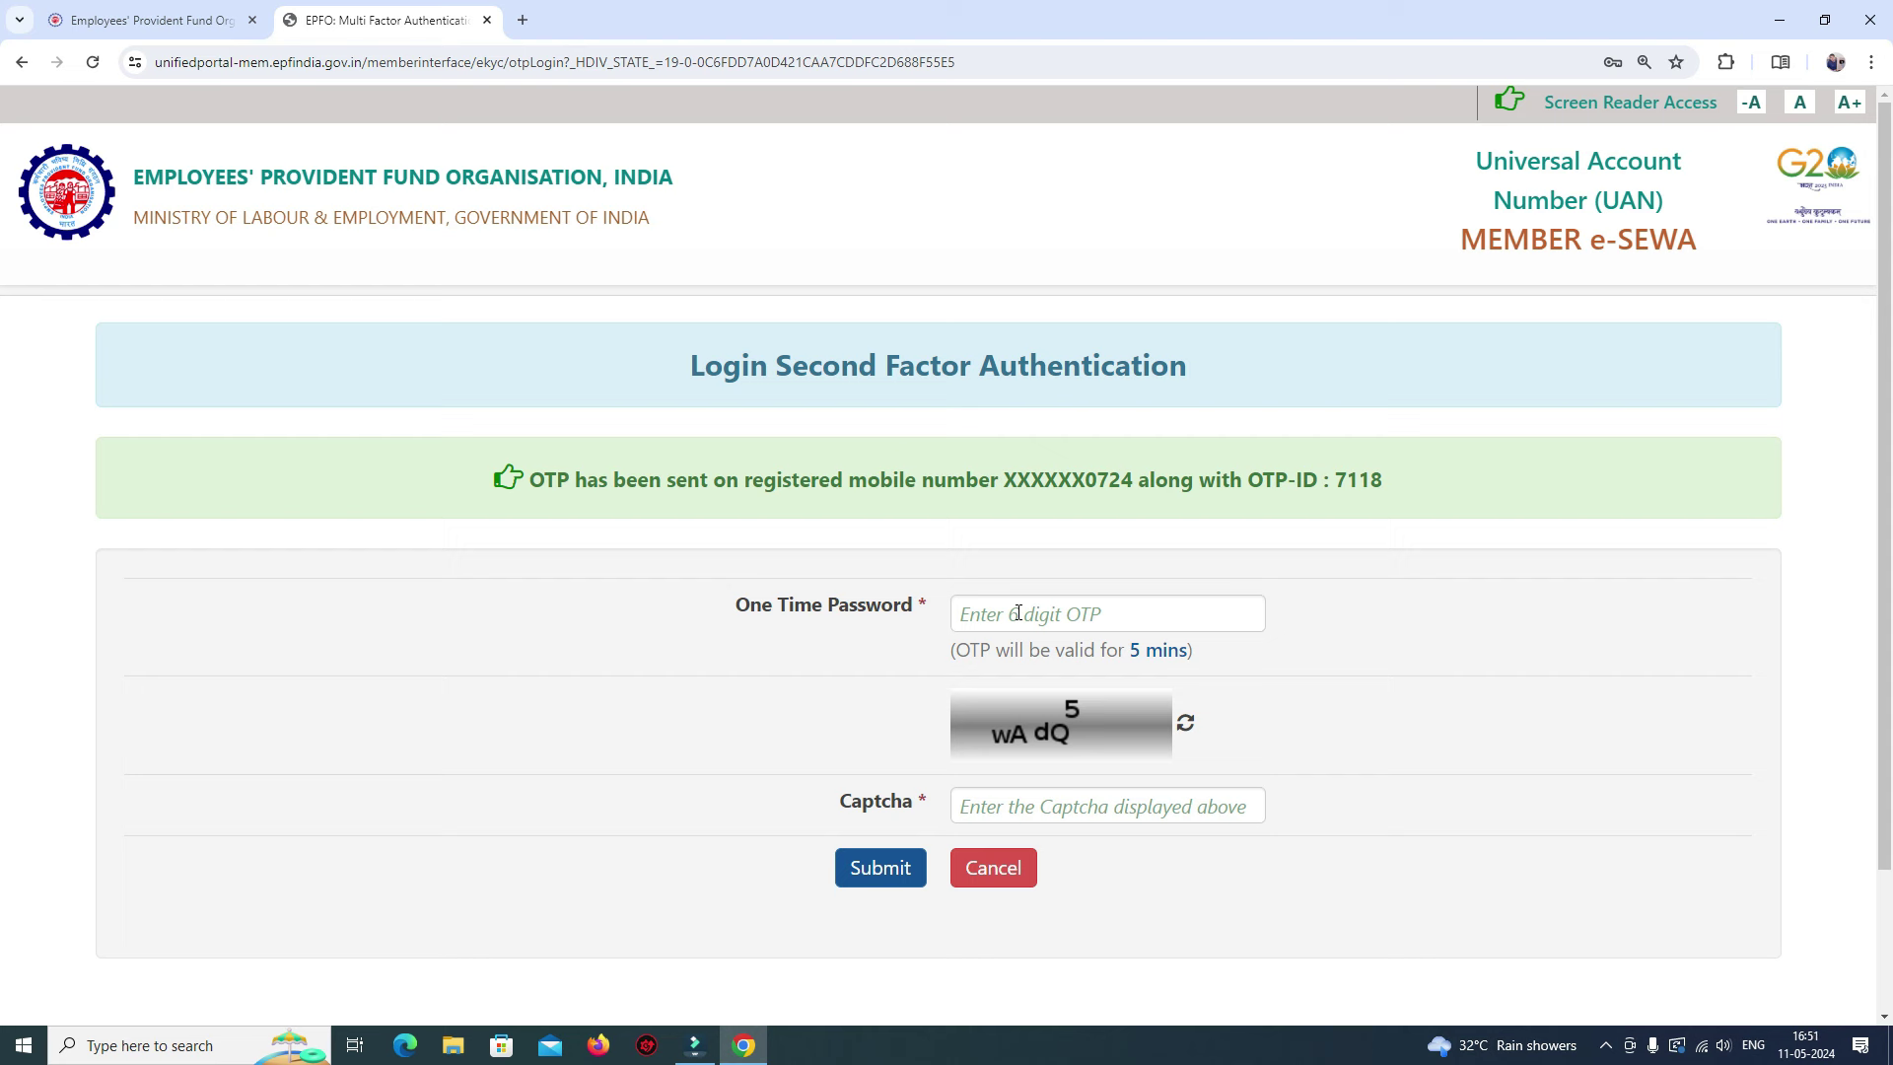
pyautogui.click(1046, 818)
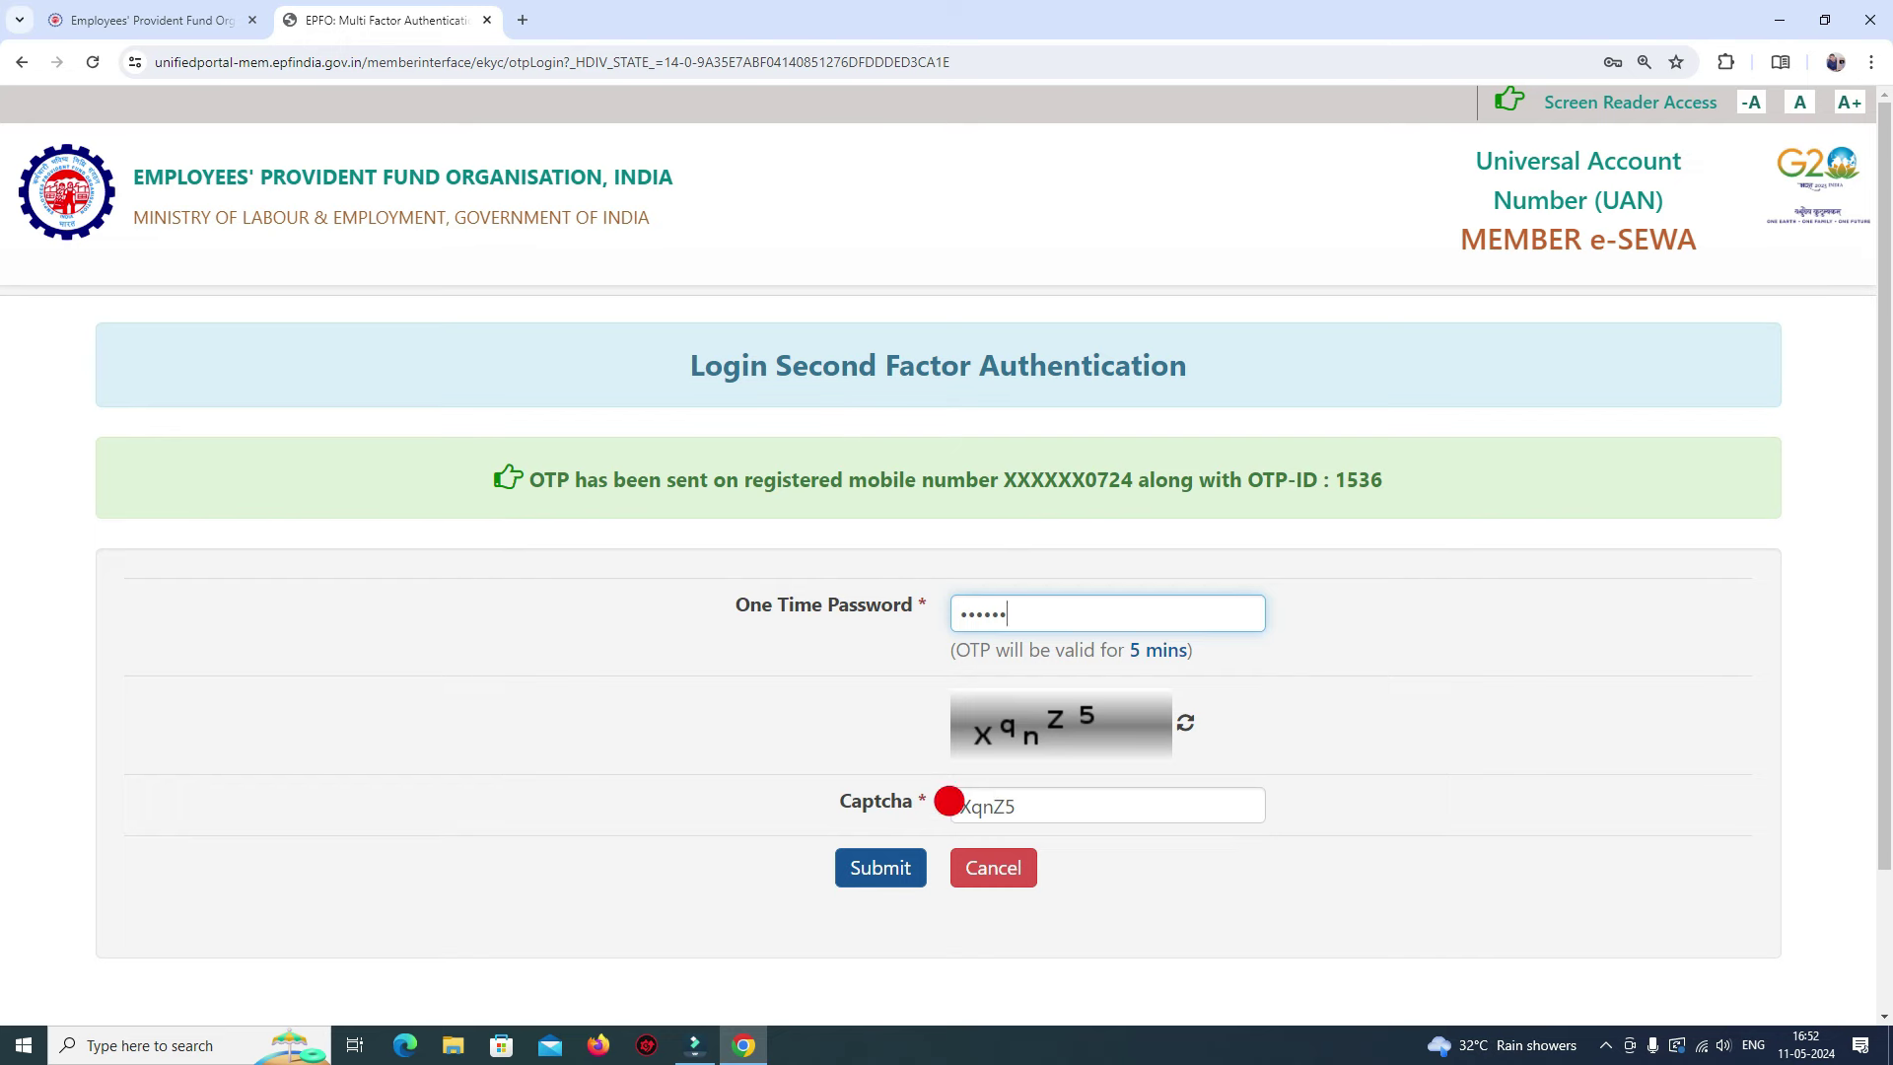
pyautogui.click(873, 876)
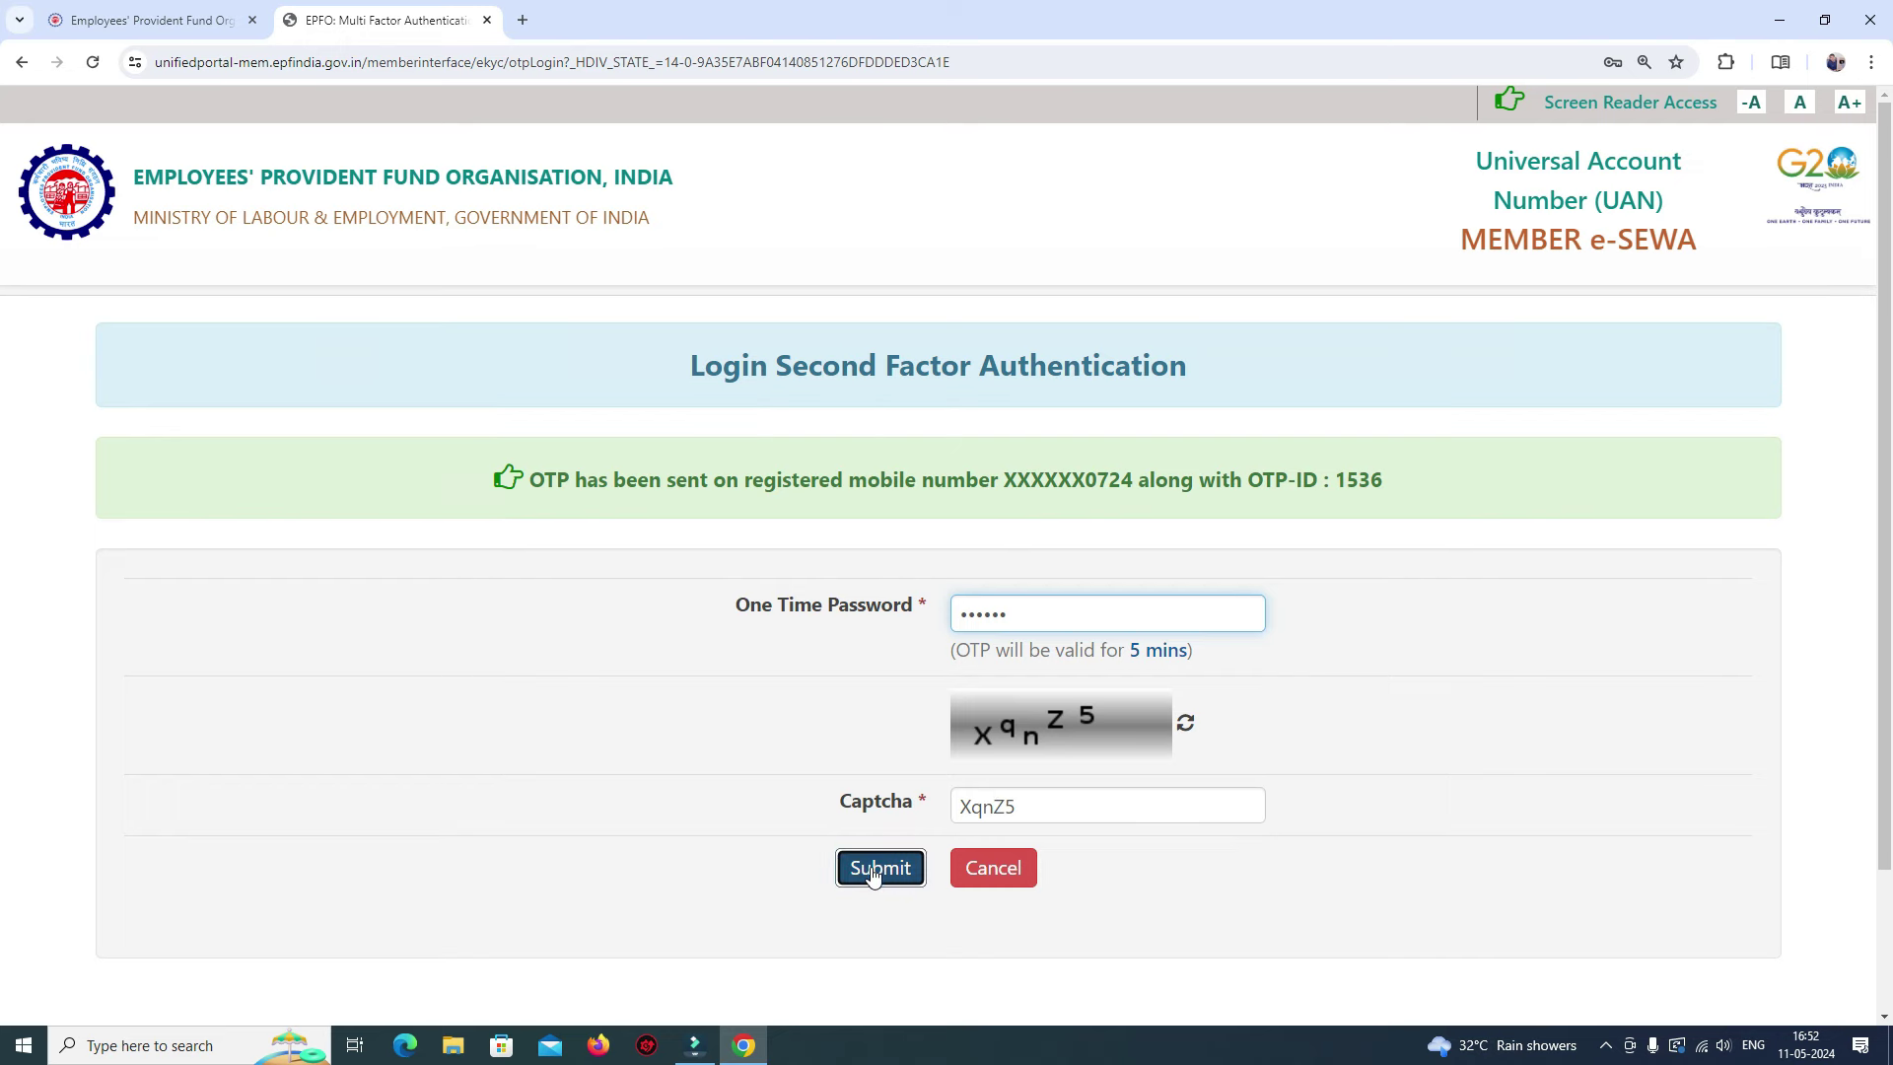